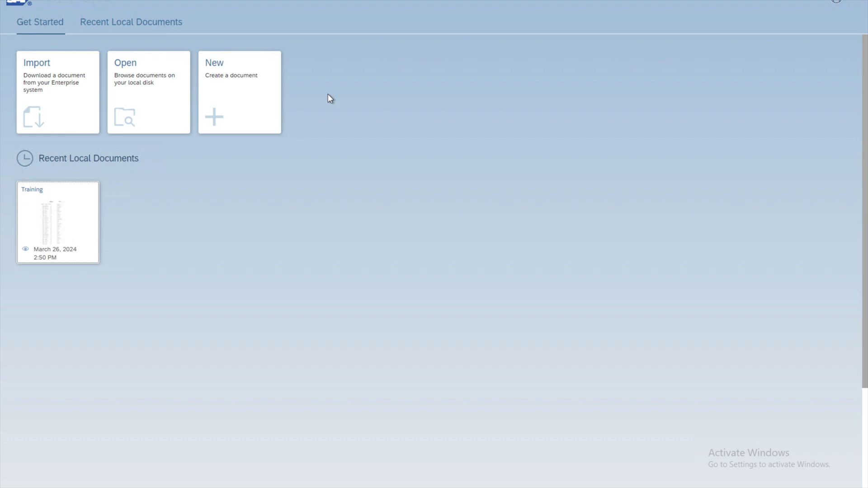
# Create a new document using the 000_BODEMO2_universe_Zoom universe from the SAP BI Platform Repository as its data source
pyautogui.click(235, 93)
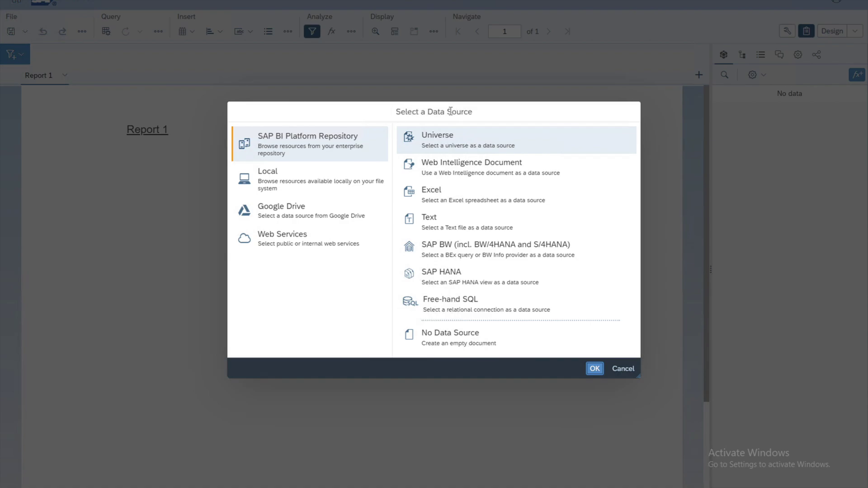
pyautogui.click(451, 144)
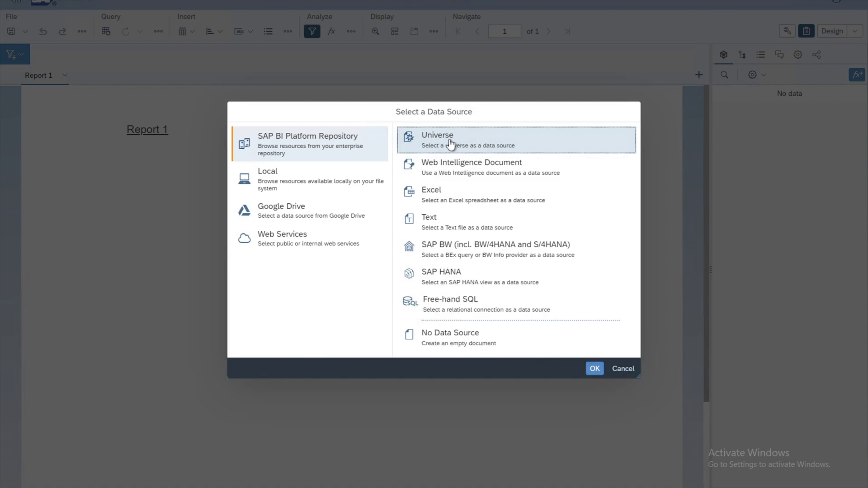
pyautogui.click(594, 368)
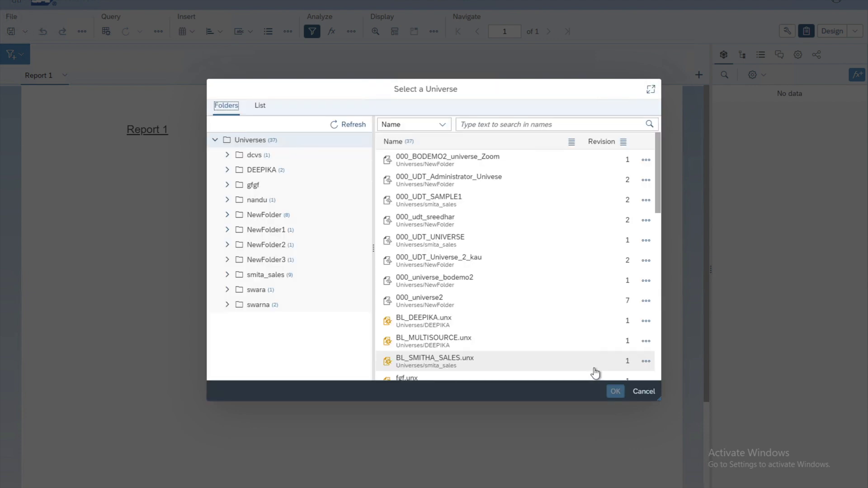
pyautogui.click(458, 165)
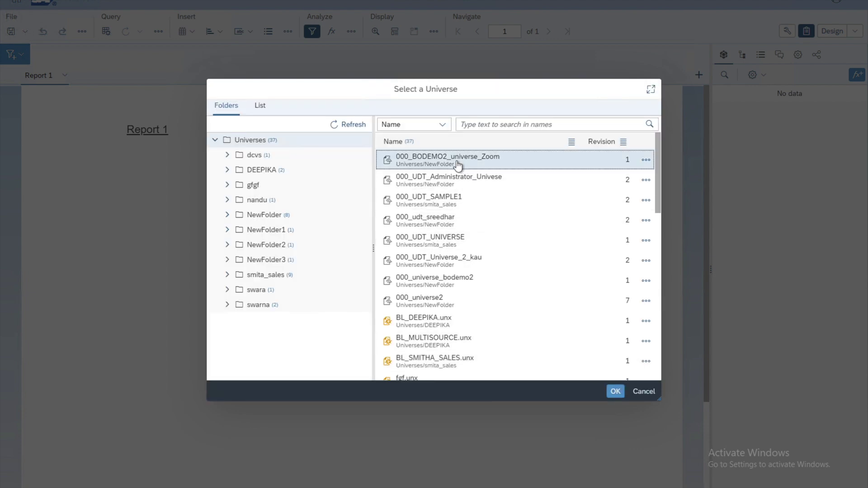
pyautogui.click(615, 392)
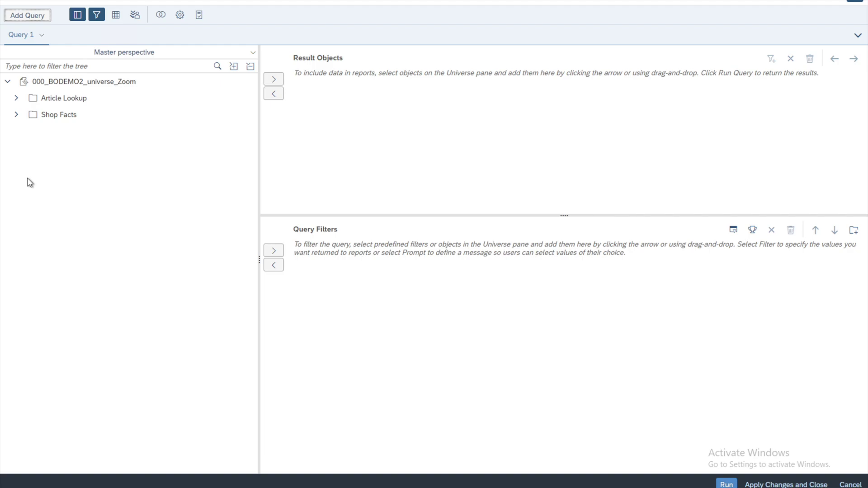
# Add Article Id, Article Label, Category and Sale Price from the Article Lookup folder to the query's result objects
pyautogui.click(16, 98)
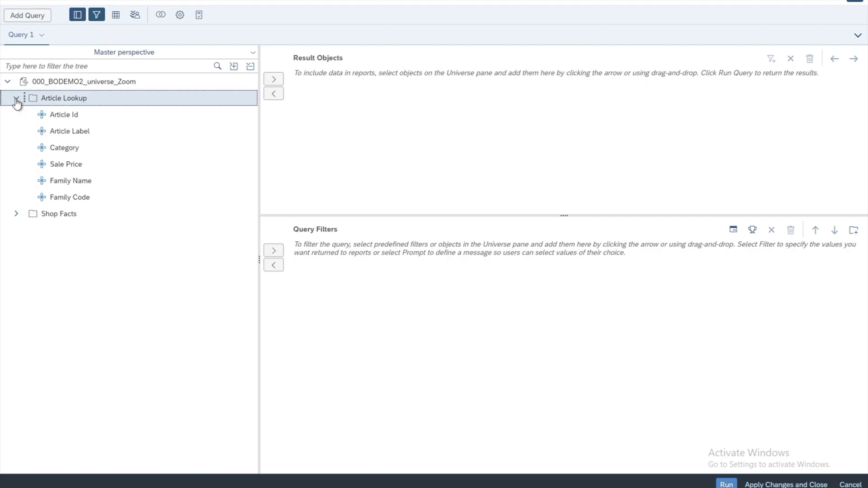
pyautogui.doubleClick(87, 118)
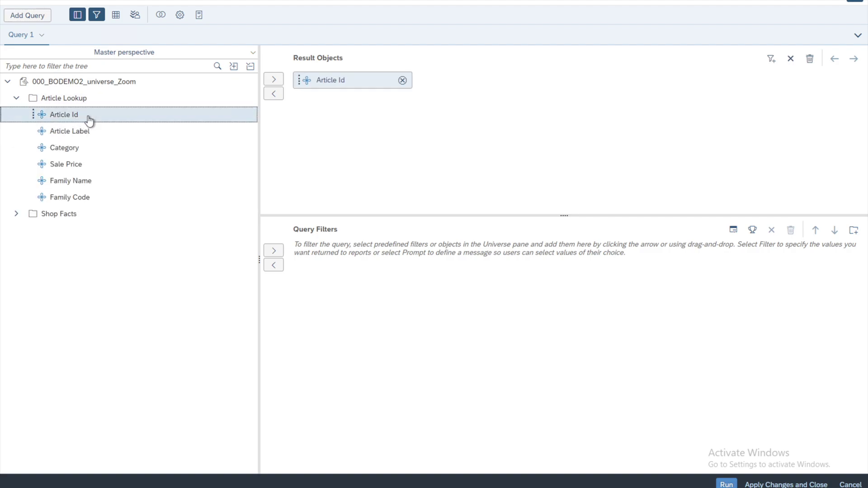
pyautogui.doubleClick(90, 133)
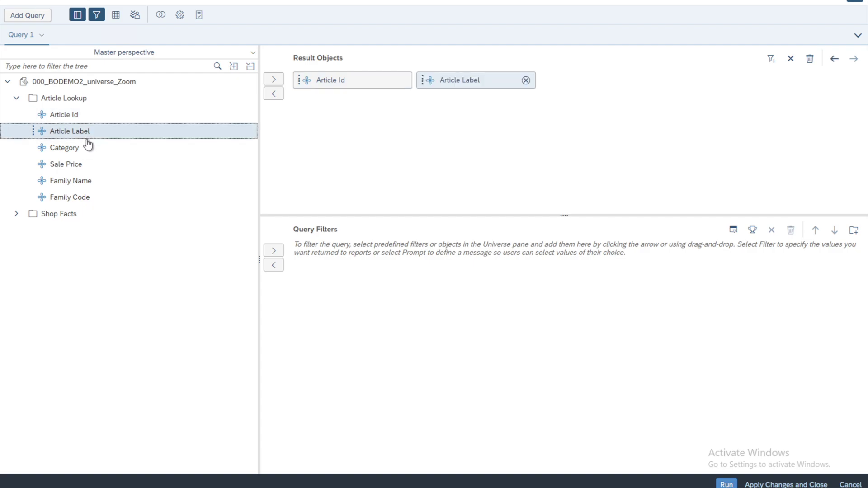
pyautogui.doubleClick(74, 153)
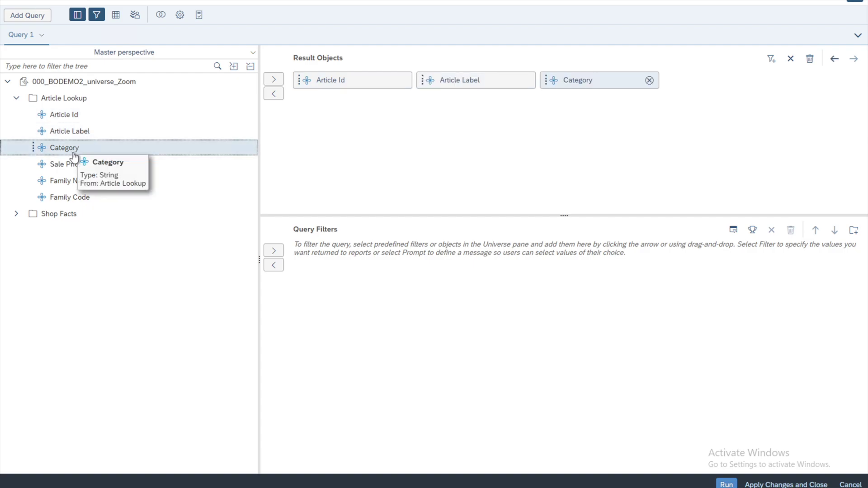
pyautogui.doubleClick(76, 169)
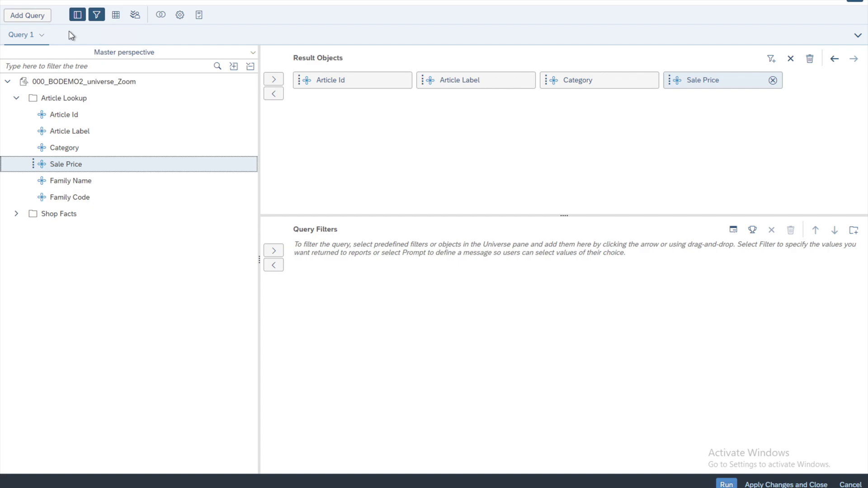
# Rename Query 1 as Article Query
pyautogui.click(42, 35)
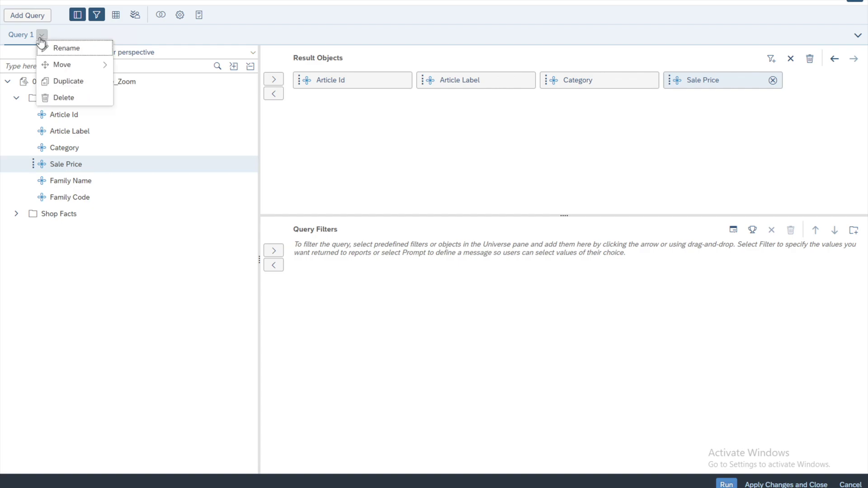
pyautogui.click(84, 55)
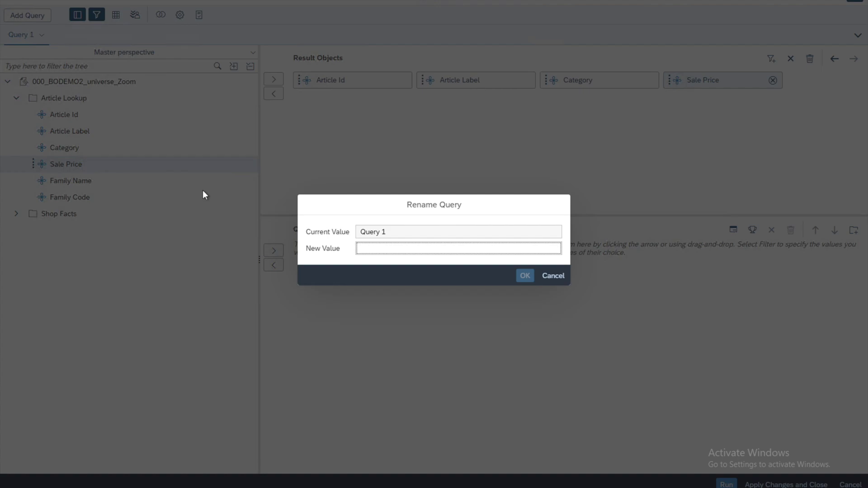
pyautogui.write('Article Query')
pyautogui.click(524, 278)
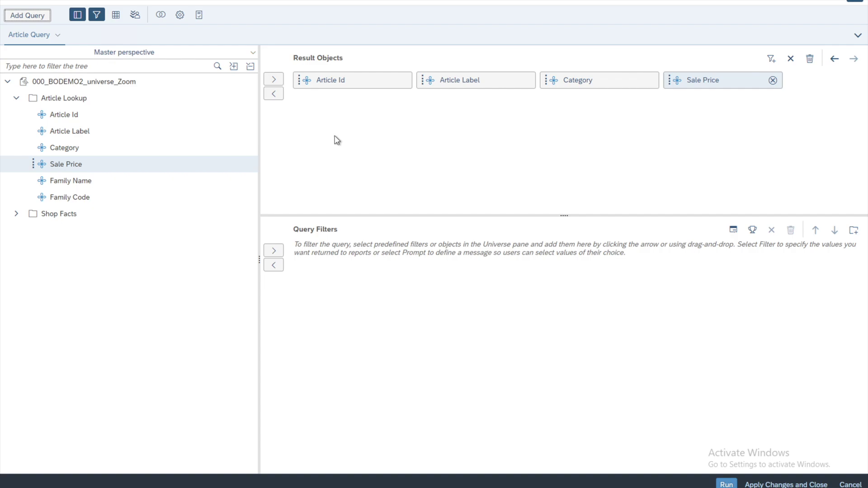
# Add a second query to the document based on the same 000_BODEMO2_universe_Zoom universe
pyautogui.click(16, 16)
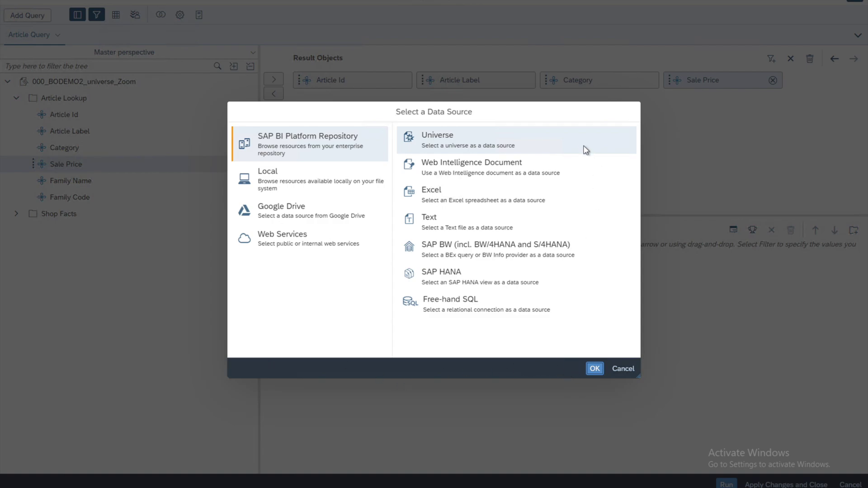
pyautogui.click(543, 144)
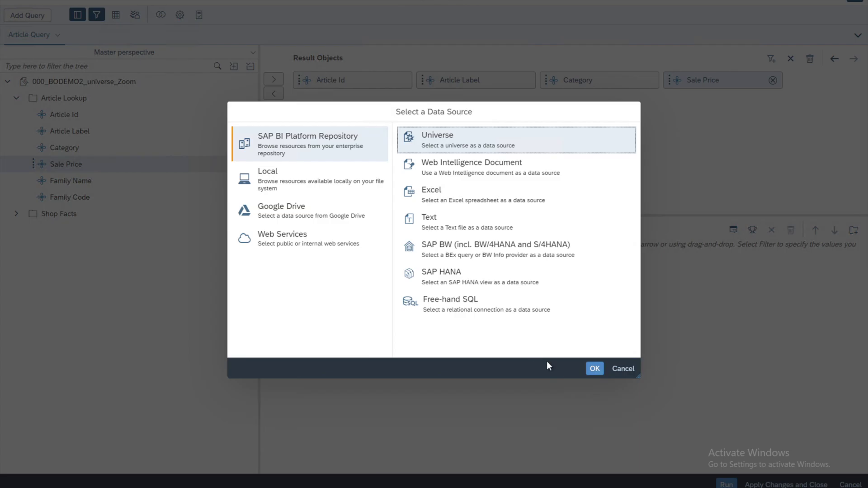
pyautogui.click(594, 370)
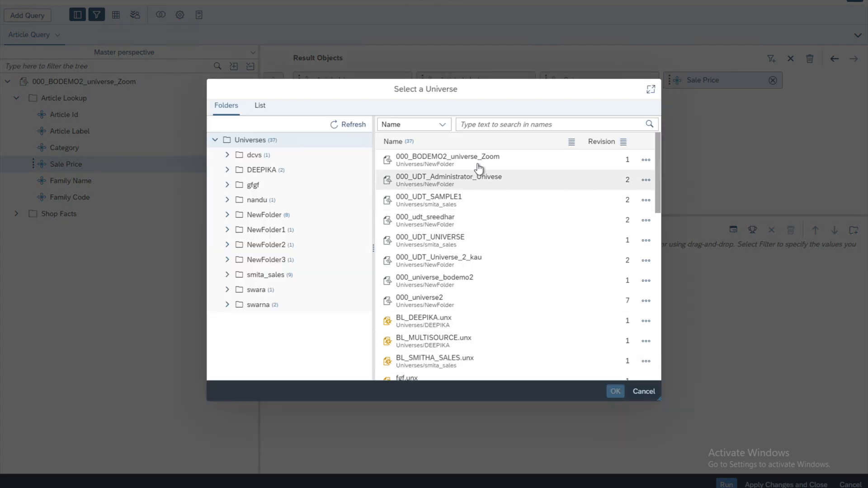
pyautogui.click(478, 165)
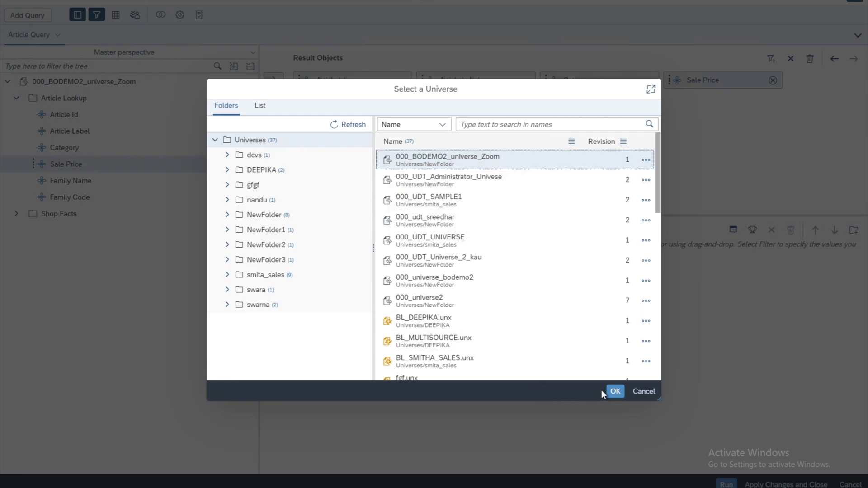
pyautogui.click(614, 392)
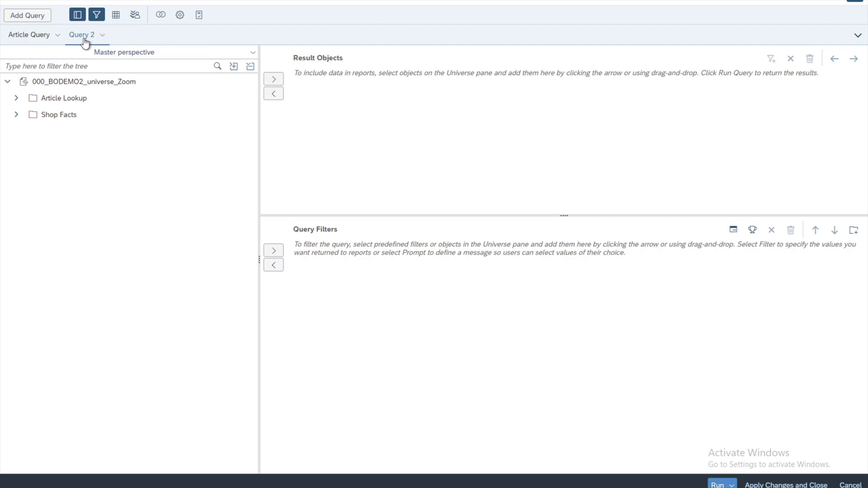
# Add Article Id, Color Code, Amount Sold and Quantity Sold from the Shop Facts folder to the second query's result objects
pyautogui.click(16, 115)
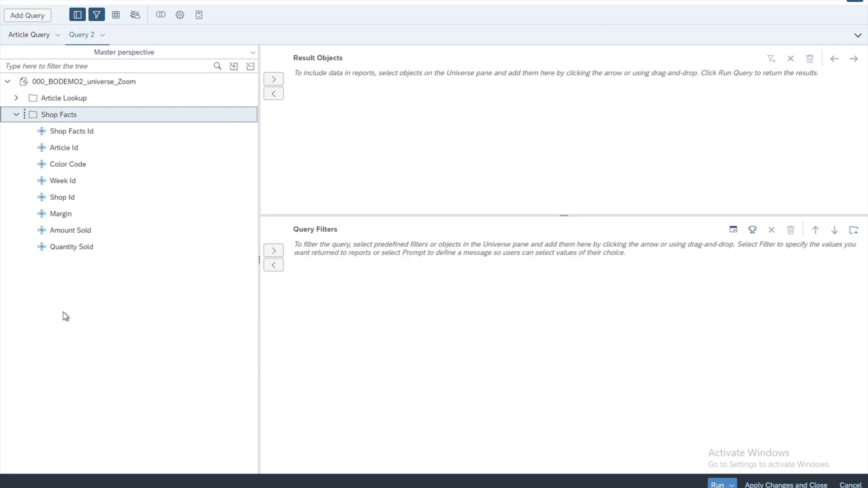
pyautogui.doubleClick(77, 152)
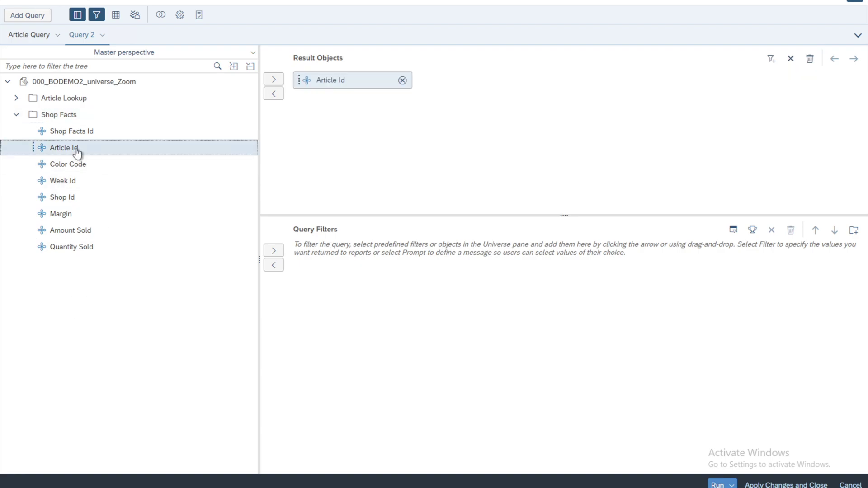
pyautogui.doubleClick(75, 168)
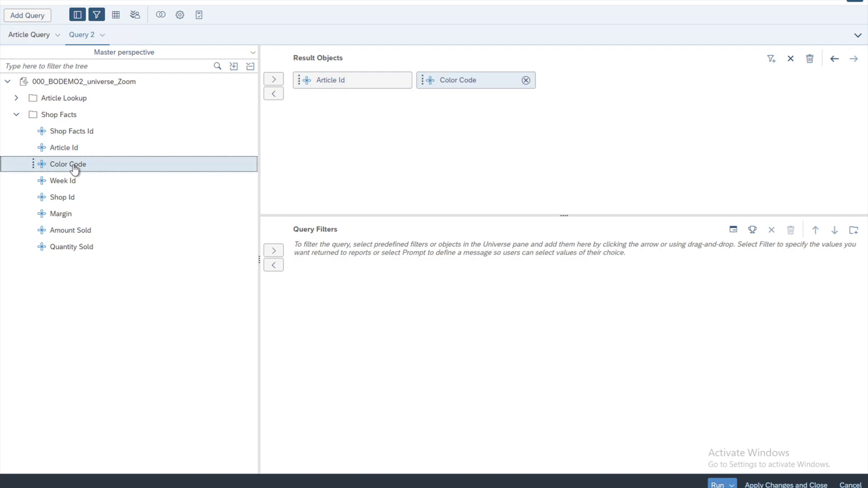
pyautogui.doubleClick(75, 233)
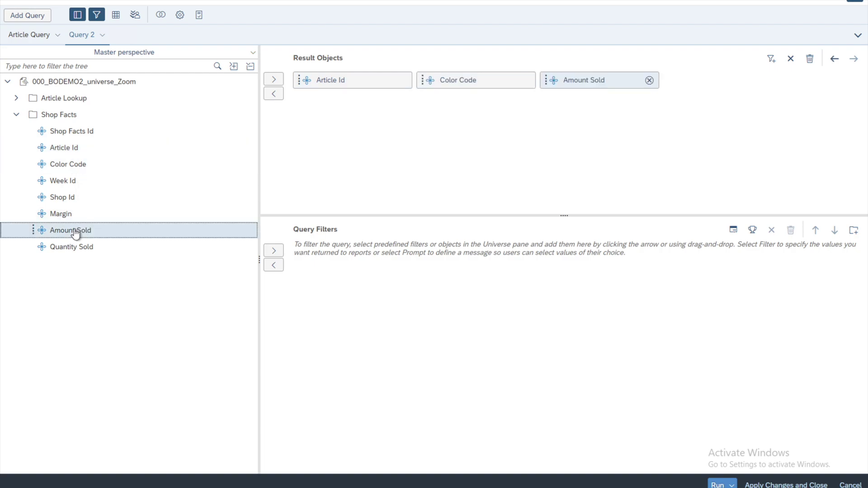
pyautogui.doubleClick(72, 247)
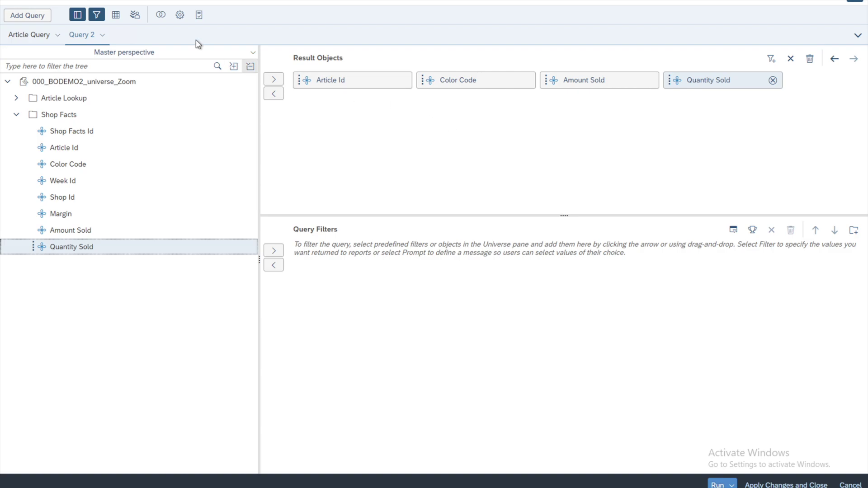
# Rename Query 2 as Sales Query
pyautogui.click(102, 36)
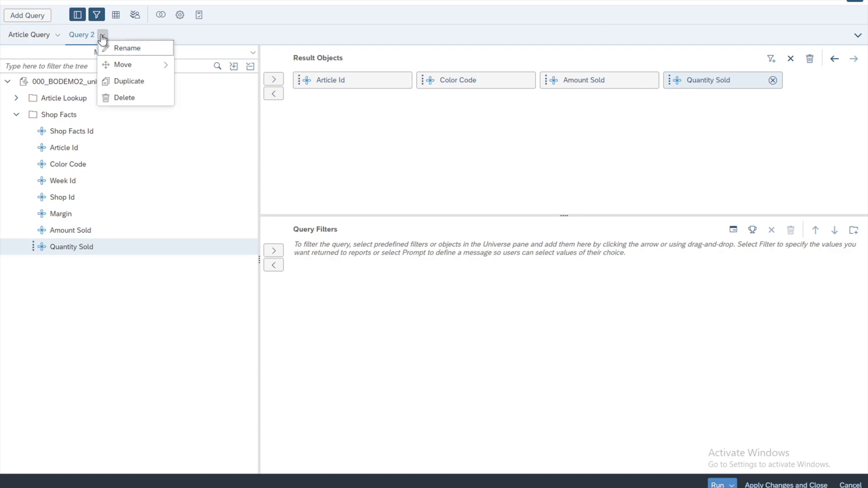
pyautogui.click(114, 47)
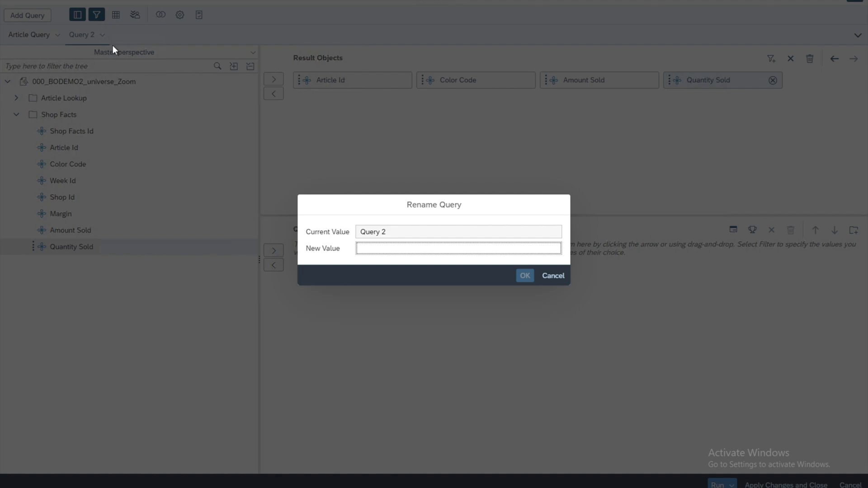
pyautogui.write('Sales Query')
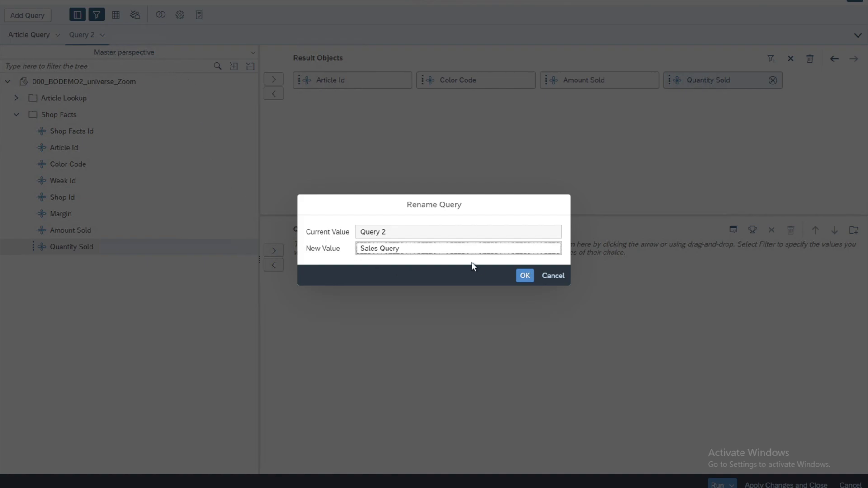
pyautogui.click(525, 276)
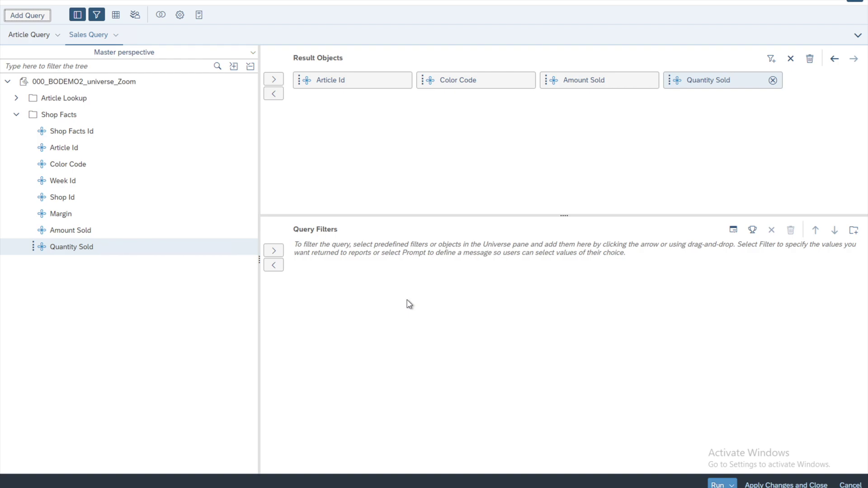
# Run all queries to load the Article Query and Sales Query data into the report
pyautogui.click(724, 481)
pyautogui.click(731, 484)
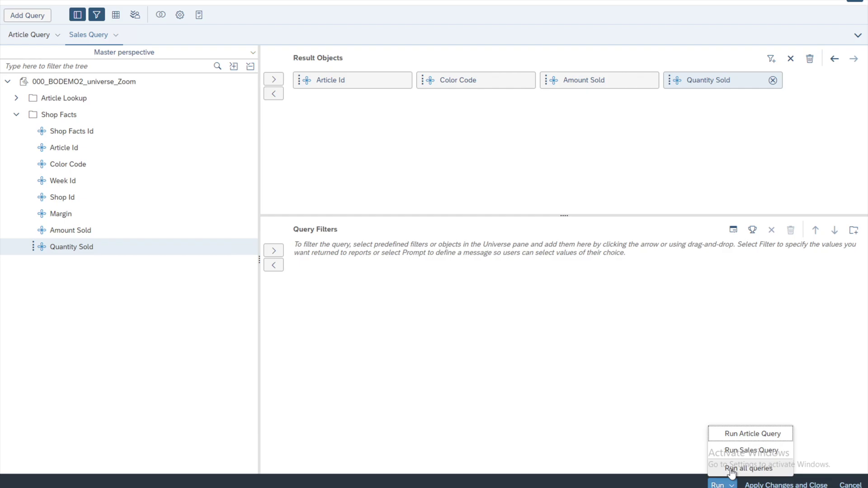
pyautogui.click(649, 447)
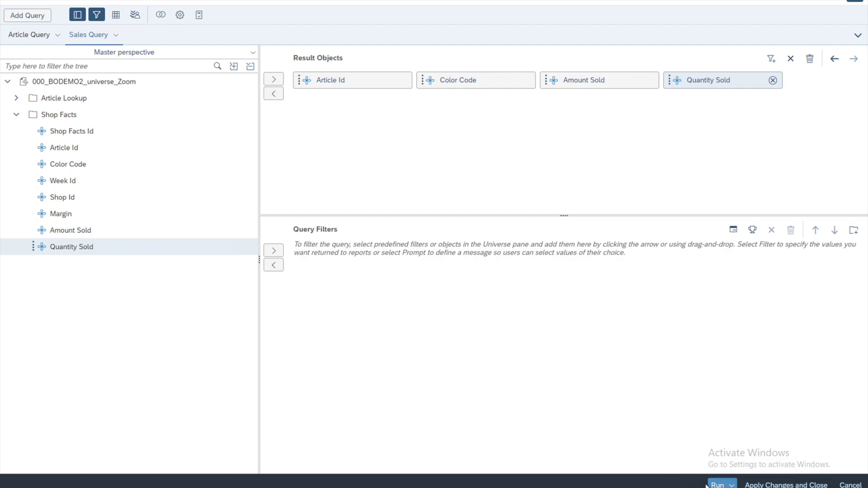
pyautogui.click(718, 485)
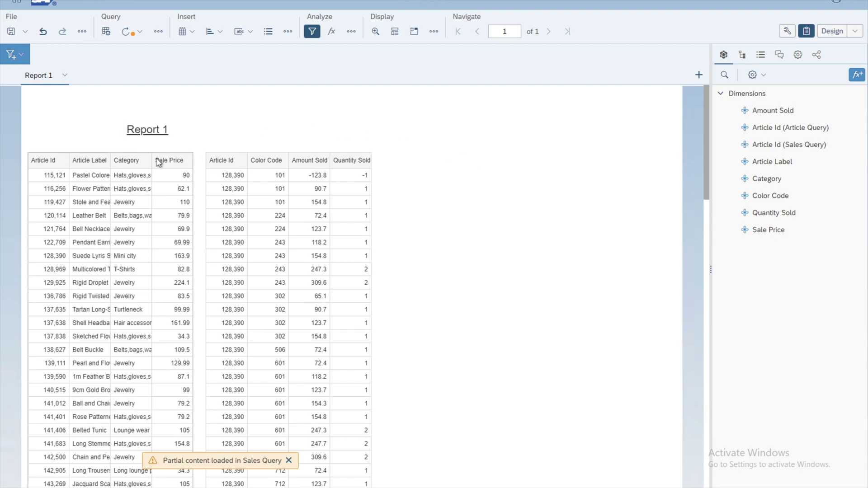
# Examine both result tables in Report 1 and reopen the queries for editing to review the Sales Query's result objects
pyautogui.click(51, 162)
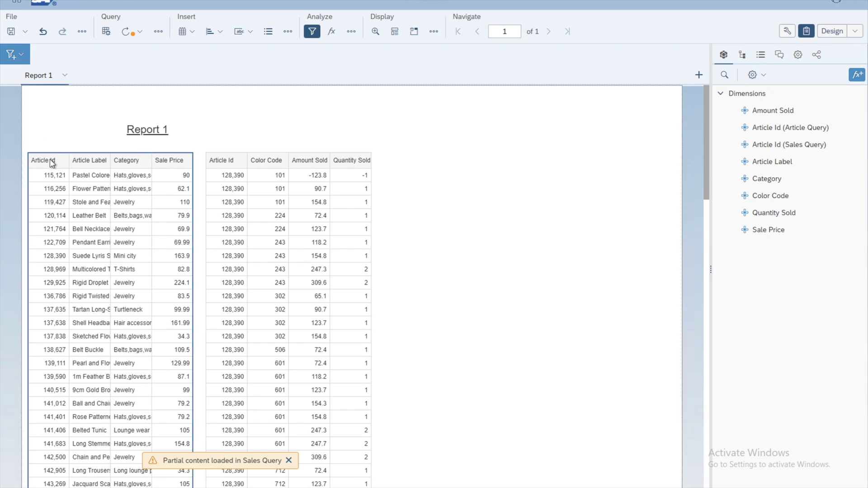
pyautogui.click(217, 165)
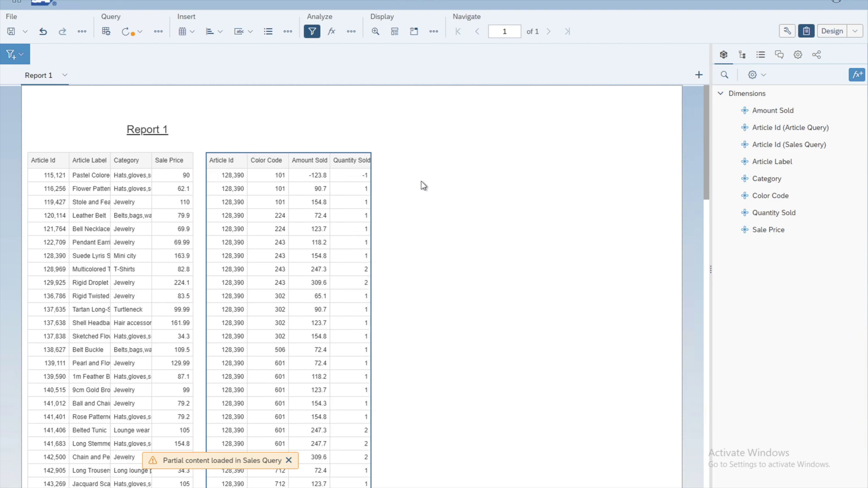
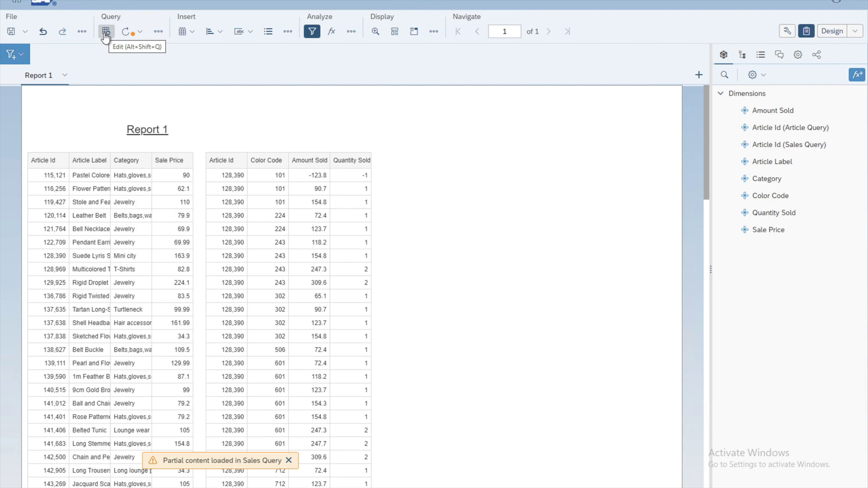
pyautogui.click(106, 33)
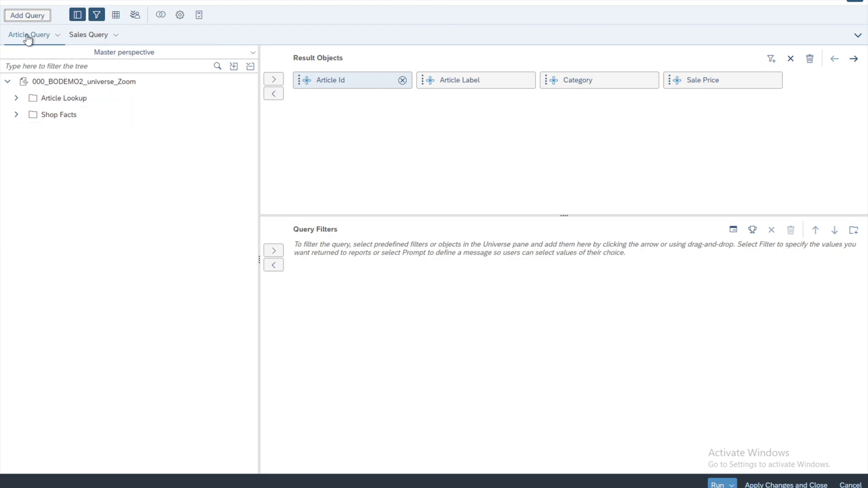
pyautogui.click(80, 34)
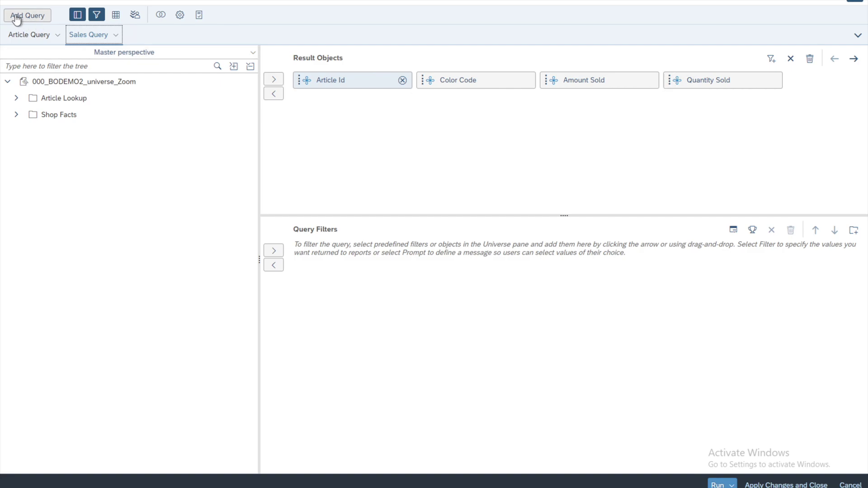
# Add a third query based on the universe 000_BODEMO2_universe_Zoom from the SAP BI Platform Repository
pyautogui.click(41, 19)
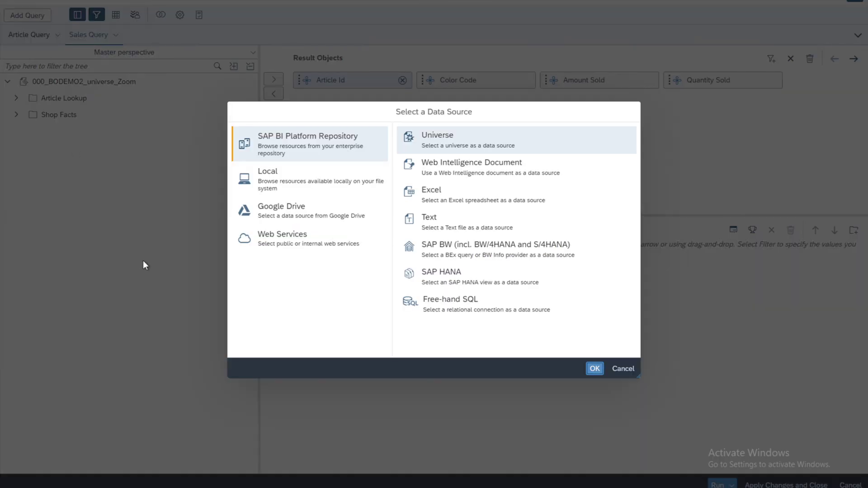
pyautogui.click(451, 140)
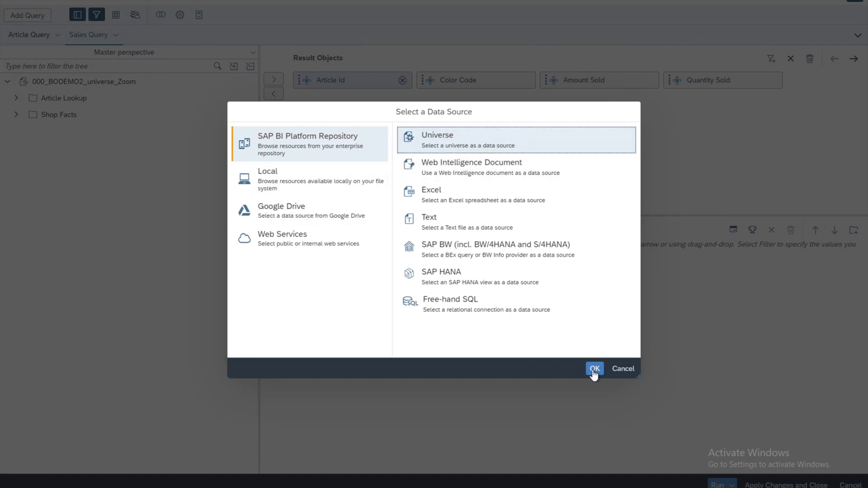
pyautogui.click(594, 369)
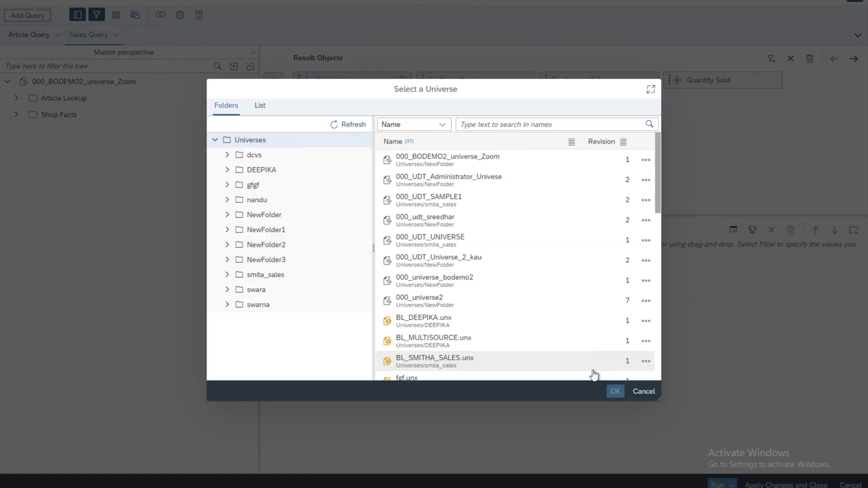
pyautogui.click(477, 165)
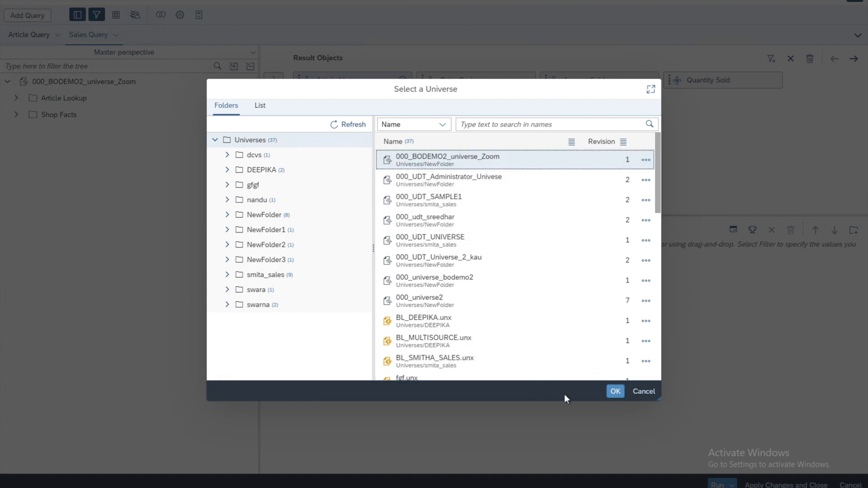
pyautogui.click(616, 391)
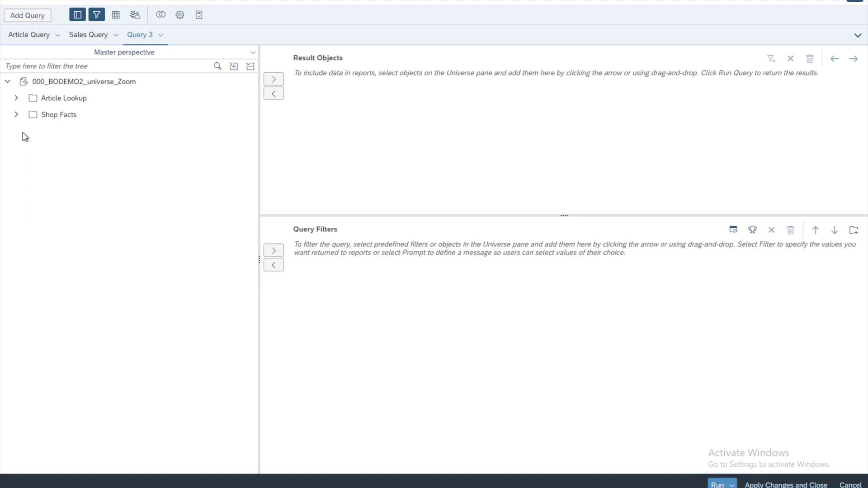
# Add Shop Facts Id, Article Id and Shop Id from the Shop Facts folder to the third query's result objects
pyautogui.click(16, 116)
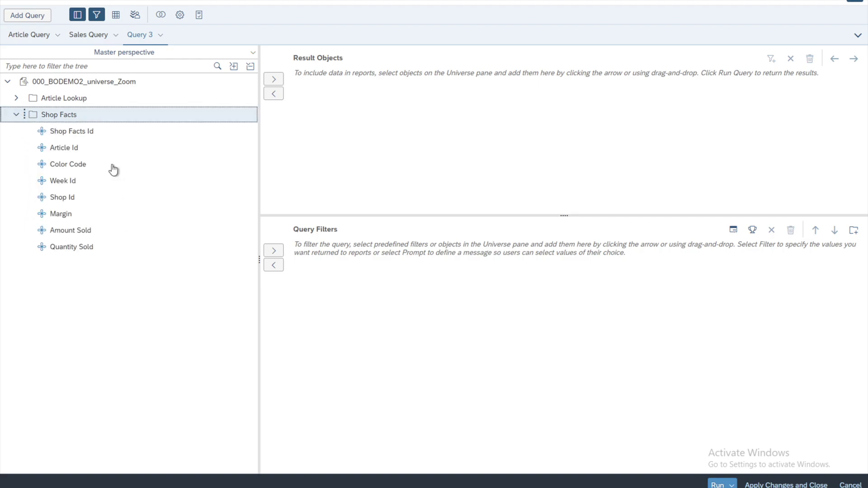
pyautogui.doubleClick(91, 137)
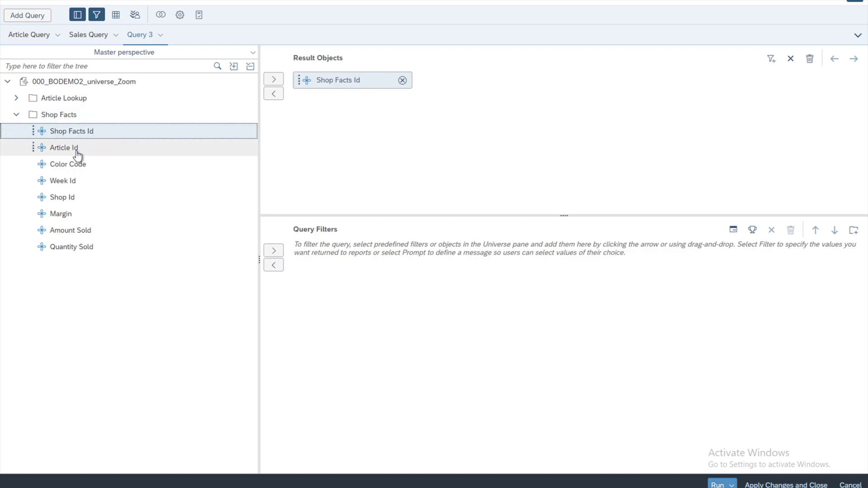
pyautogui.doubleClick(77, 153)
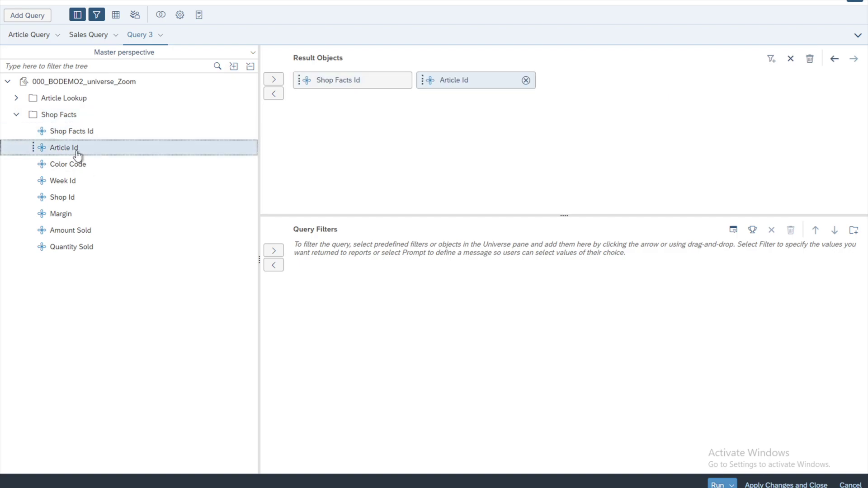
pyautogui.doubleClick(75, 198)
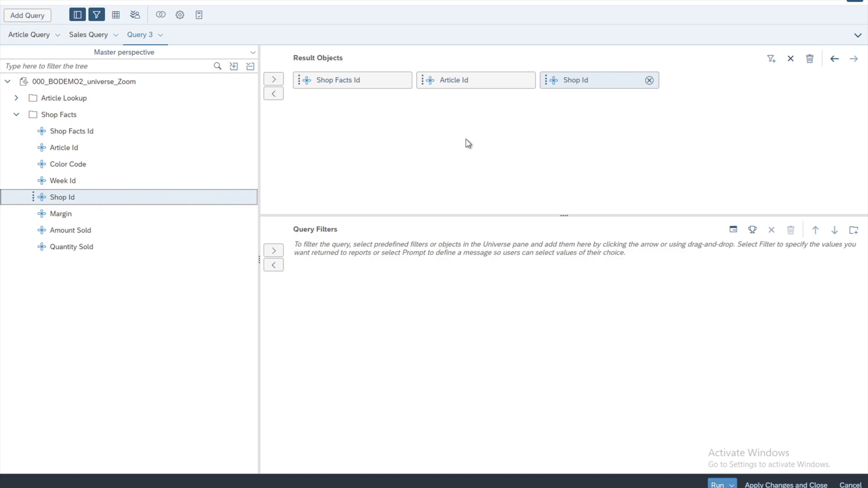
# Rename Query 3 as Shop Query
pyautogui.click(161, 36)
pyautogui.click(167, 50)
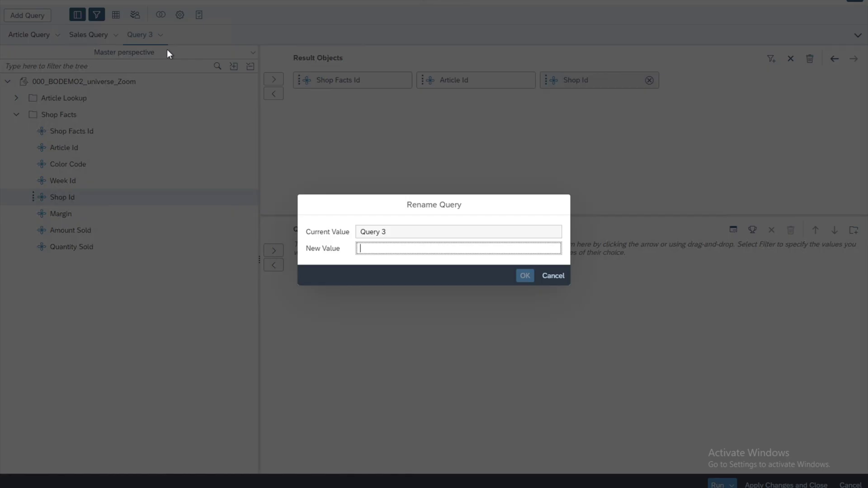
pyautogui.write('Shop Query')
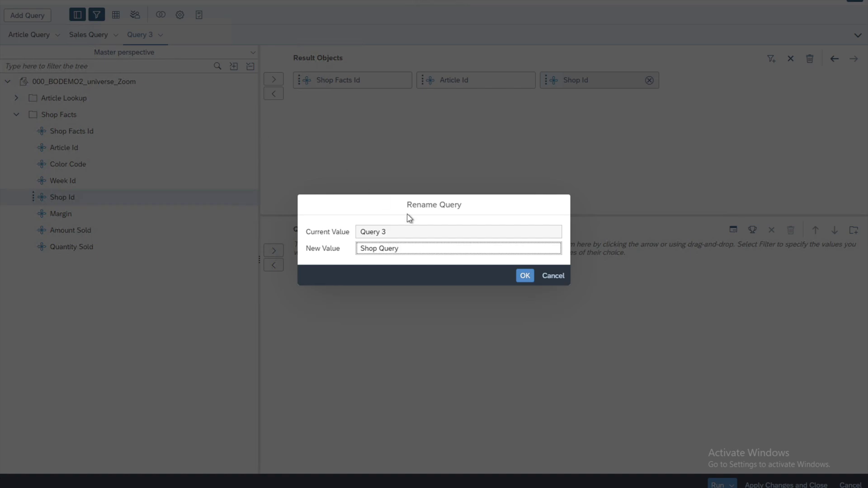
pyautogui.click(524, 276)
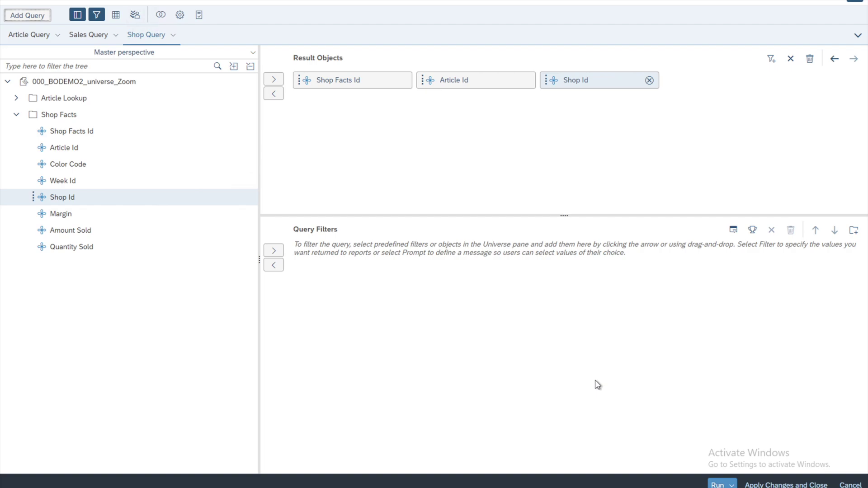
# Run only Shop Query and include its result objects in the document without generating a table
pyautogui.click(731, 485)
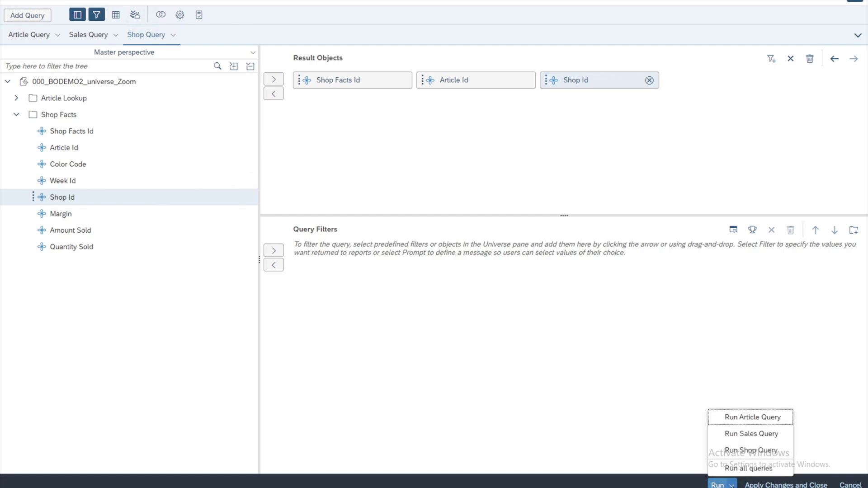
pyautogui.click(750, 451)
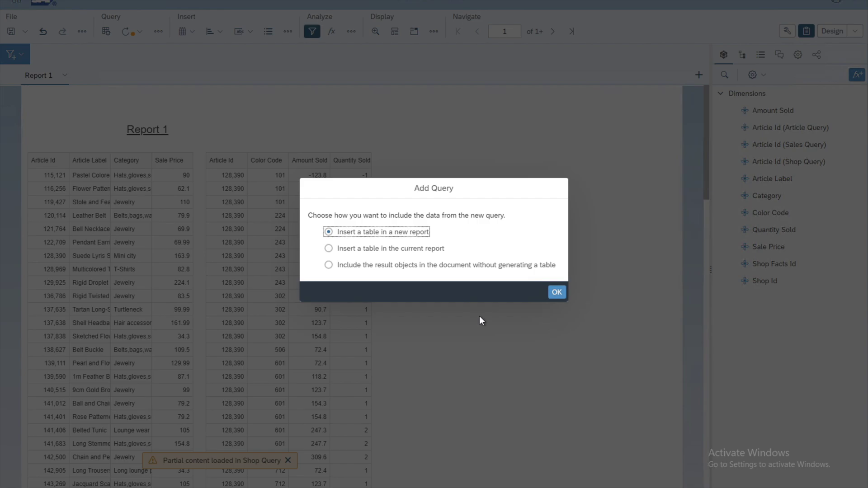
pyautogui.click(342, 248)
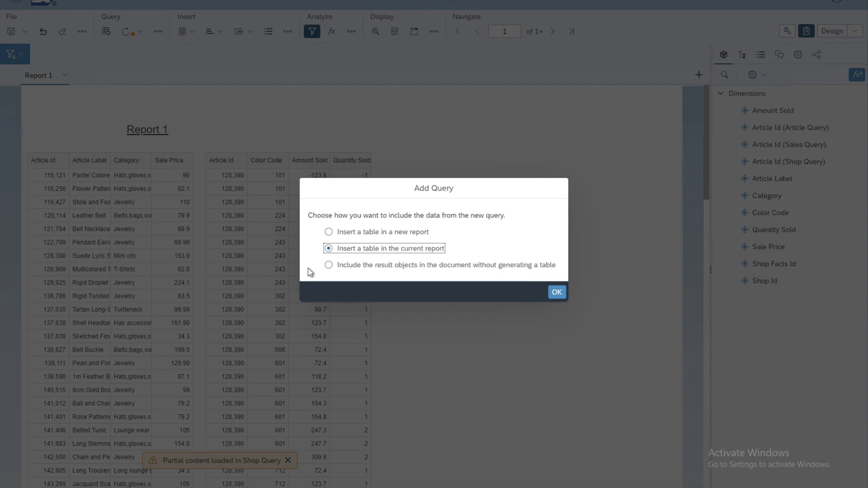
pyautogui.click(328, 266)
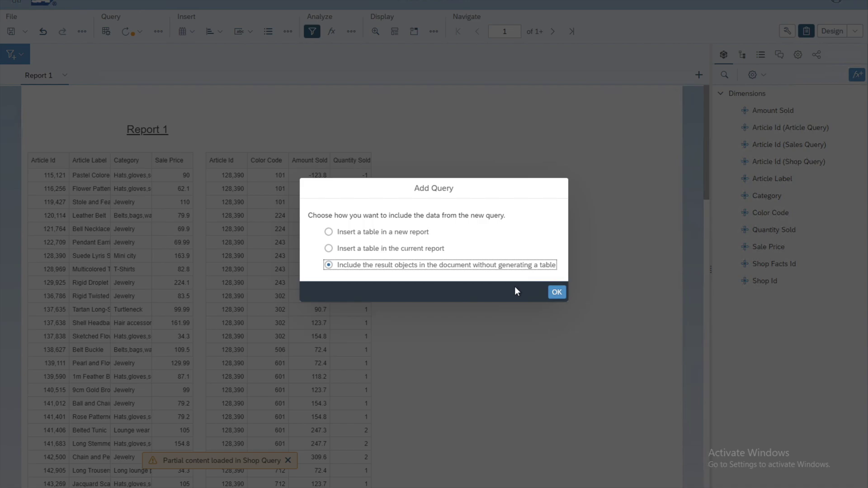
pyautogui.click(557, 292)
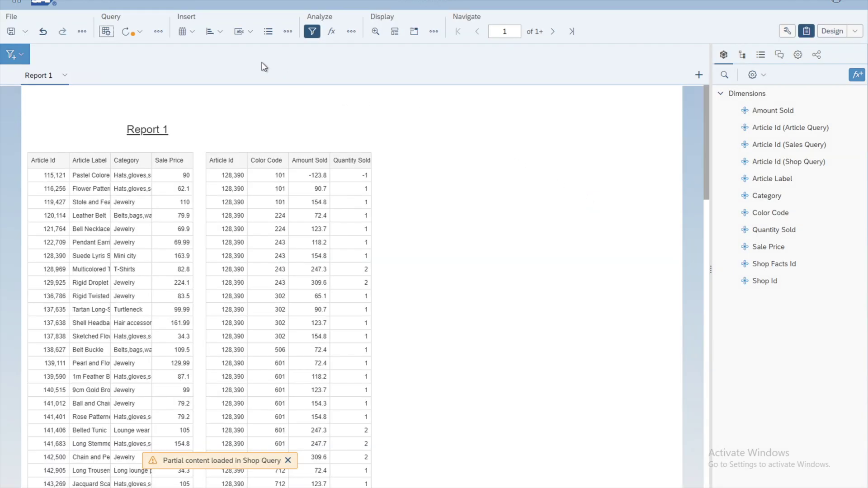
# Insert an empty vertical table in Report 1 beside the Sales Query table
pyautogui.click(192, 33)
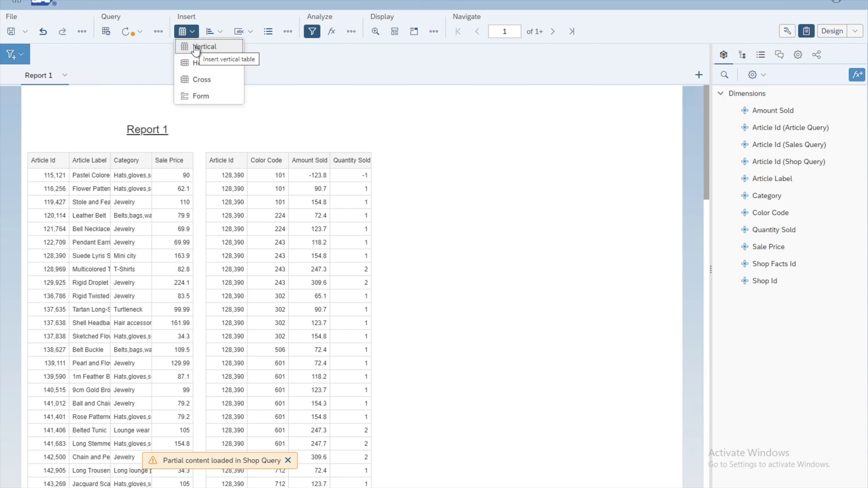
pyautogui.click(195, 47)
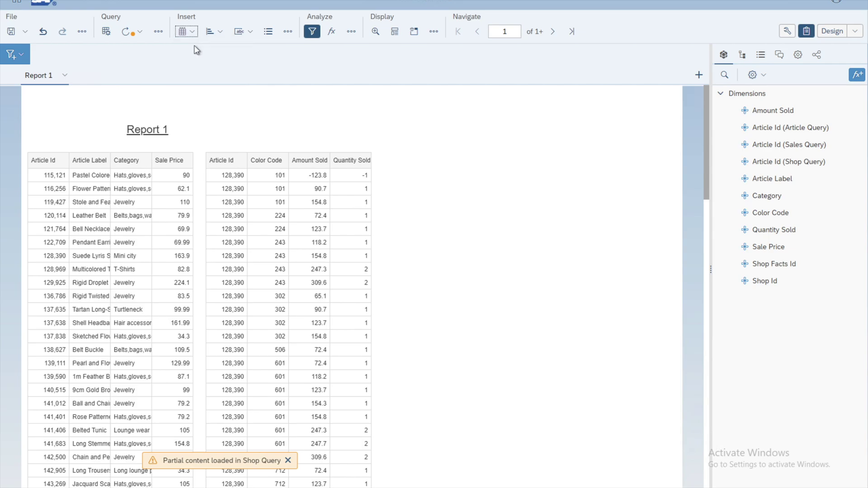
pyautogui.click(388, 152)
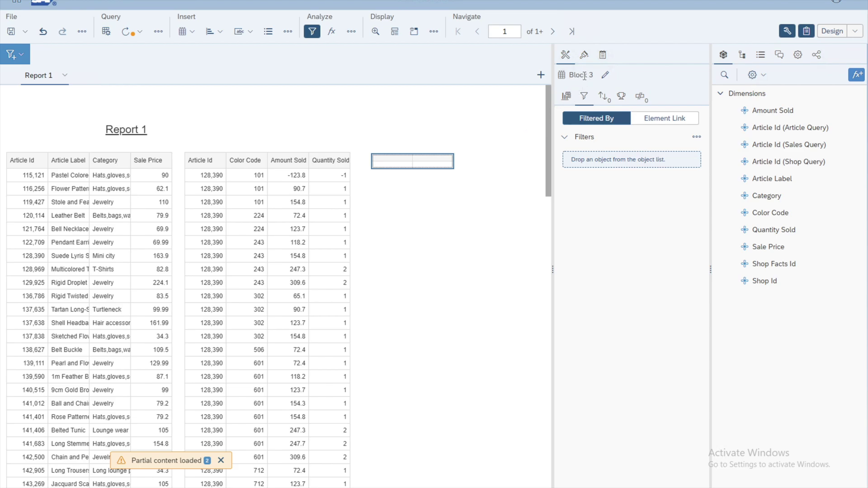
# Assign Shop Facts Id, Shop Id and Article Id (Shop Query) as the columns of the new vertical table
pyautogui.click(567, 96)
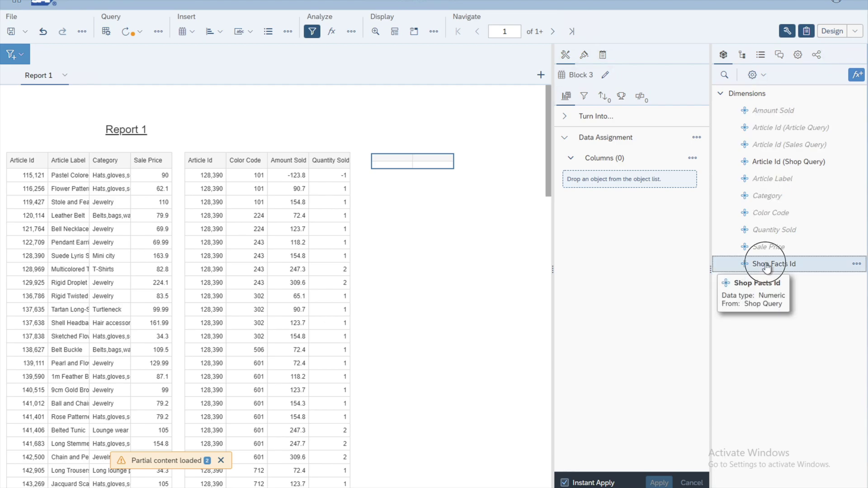
pyautogui.moveTo(769, 263); pyautogui.dragTo(618, 191)
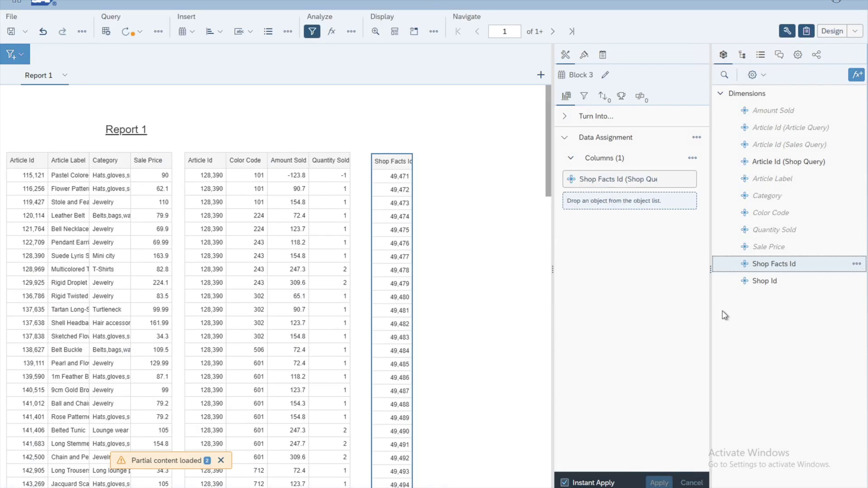
pyautogui.click(768, 283)
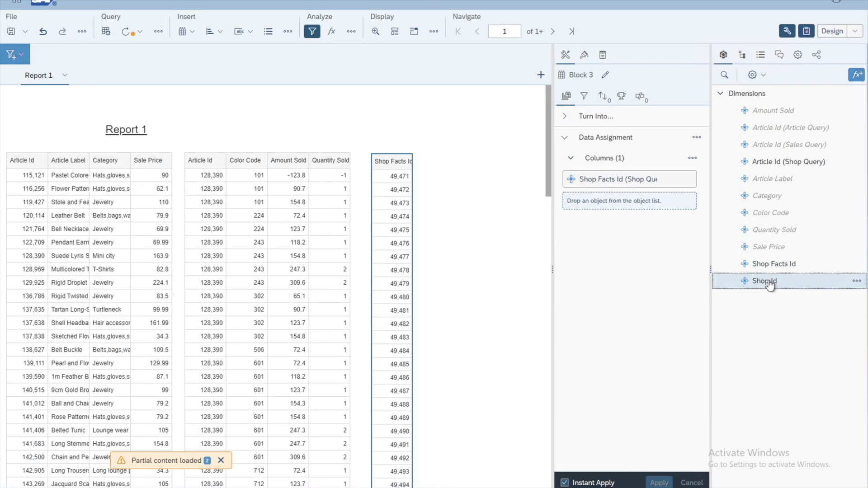
pyautogui.moveTo(769, 285); pyautogui.dragTo(645, 211)
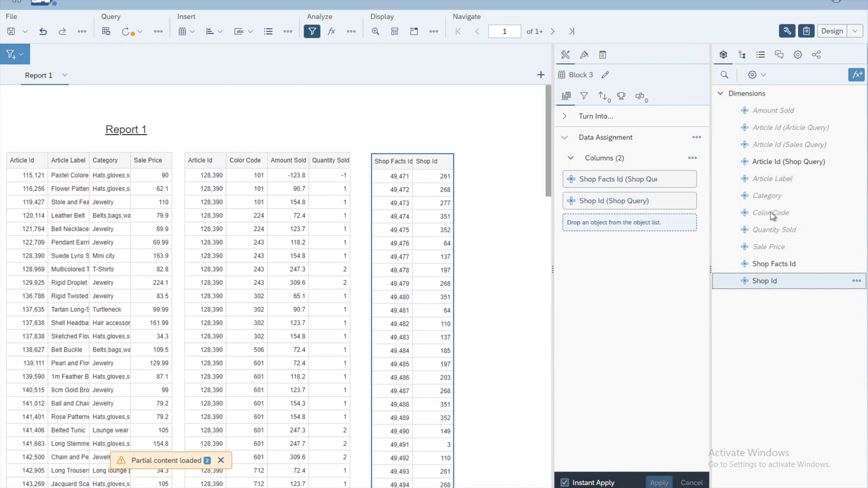
pyautogui.click(779, 166)
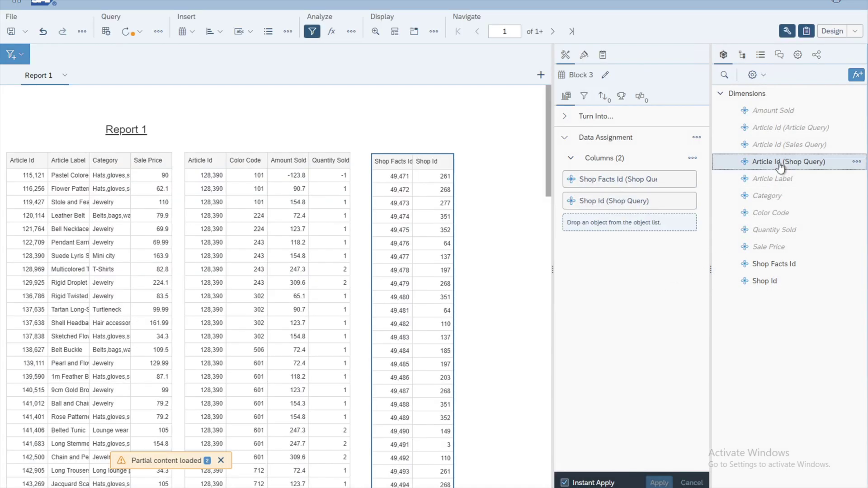
pyautogui.moveTo(779, 165)
pyautogui.mouseDown()
pyautogui.moveTo(508, 178)
pyautogui.moveTo(488, 155)
pyautogui.moveTo(454, 164)
pyautogui.mouseUp()
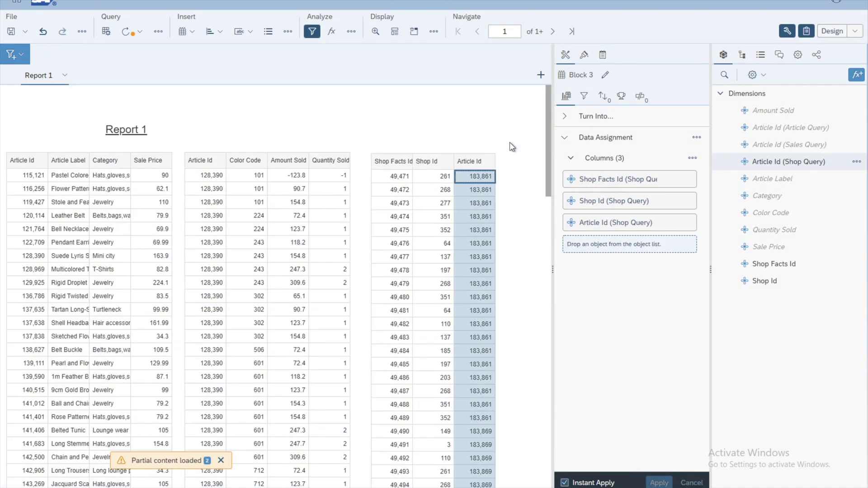
pyautogui.click(509, 142)
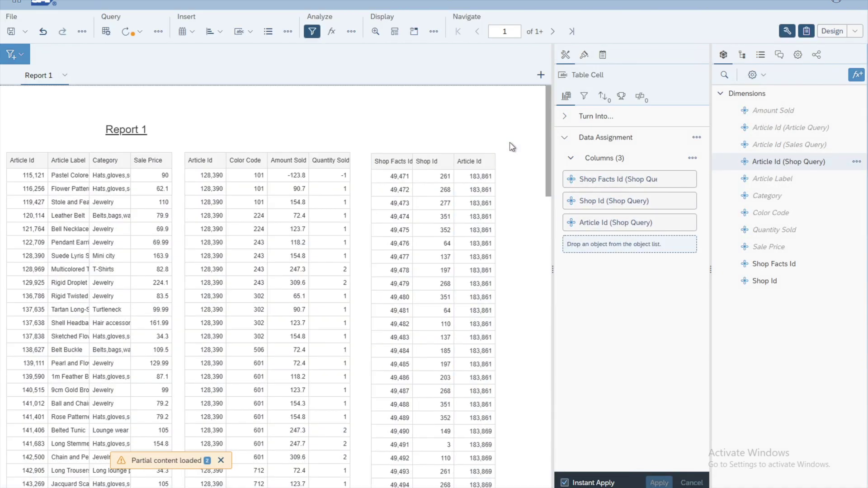
pyautogui.click(476, 154)
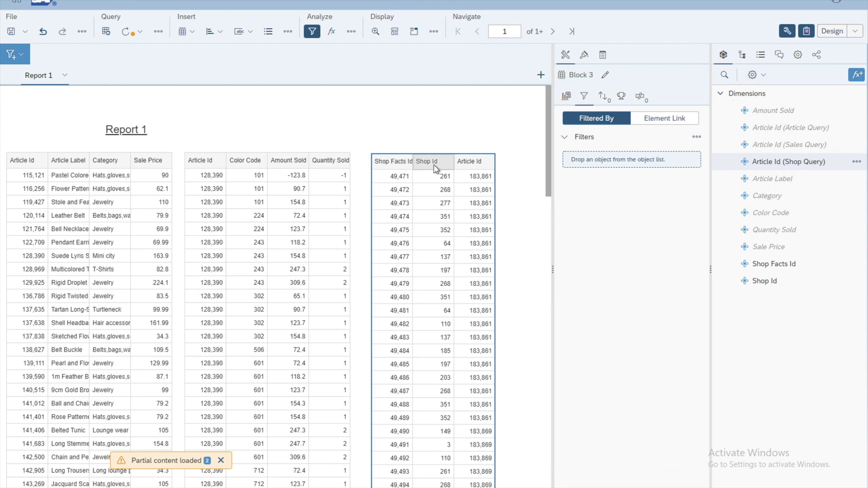
pyautogui.click(456, 140)
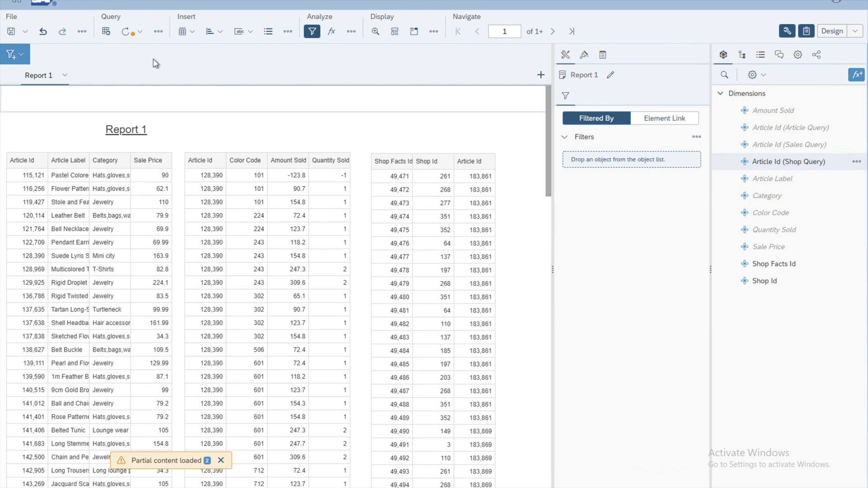
# Reopen the queries for editing and add a fourth query on the universe 000_BODEMO2_universe_Zoom
pyautogui.click(107, 32)
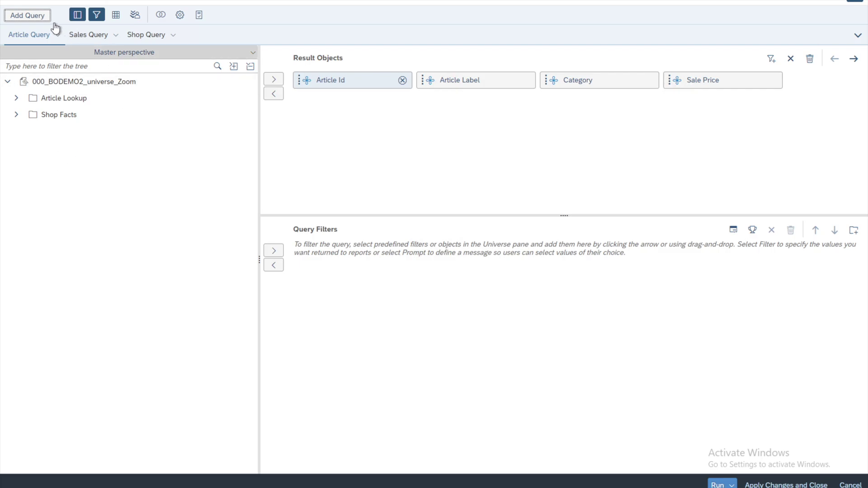
pyautogui.click(40, 17)
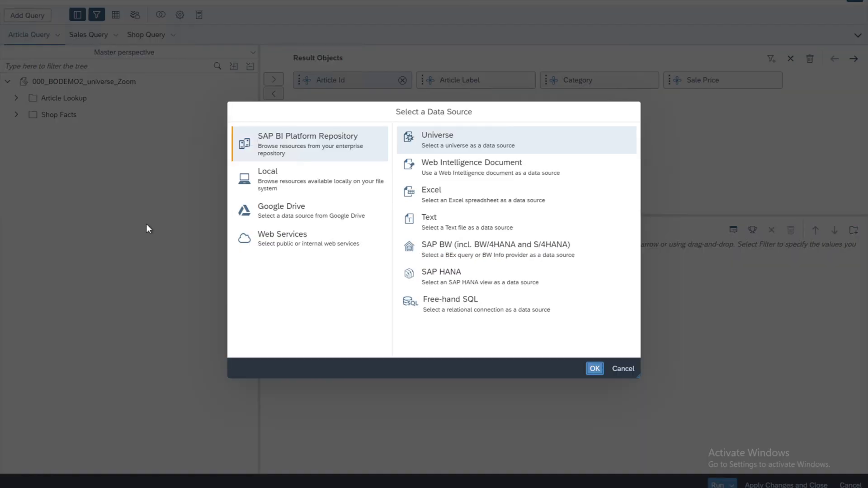
pyautogui.click(588, 373)
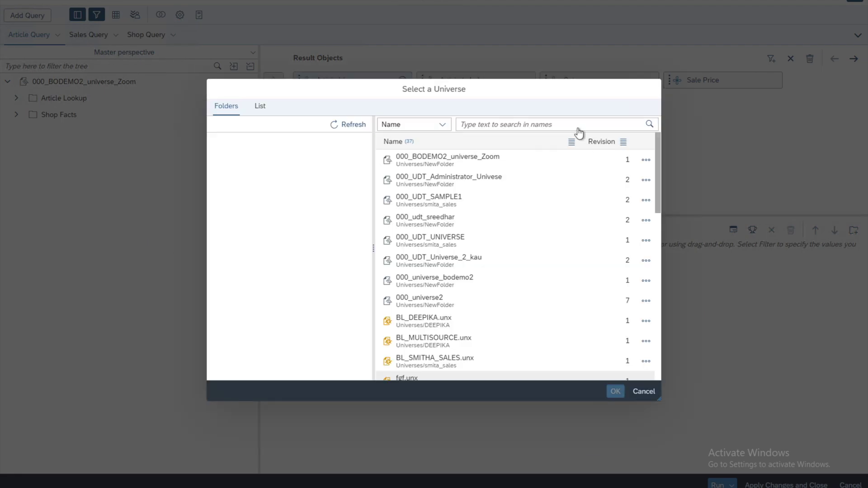
pyautogui.click(490, 161)
pyautogui.click(615, 393)
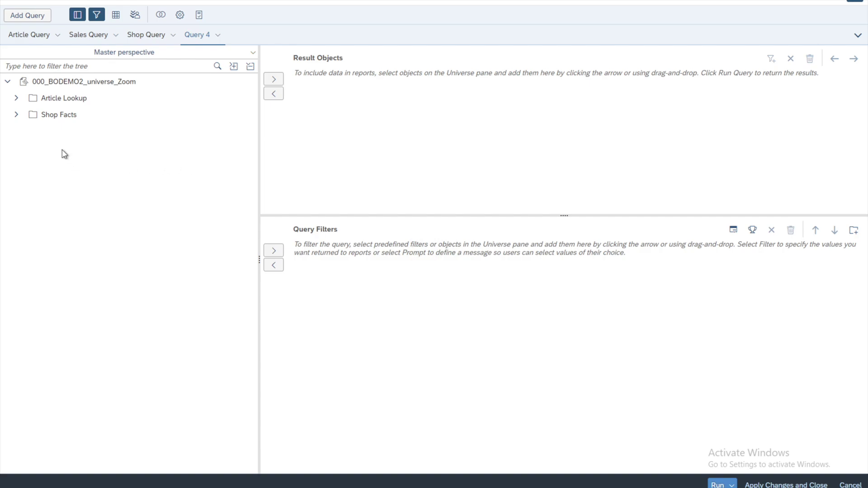
# Add Article Id, Article Label and Family Name from Article Lookup as the result objects of Query 4
pyautogui.click(16, 99)
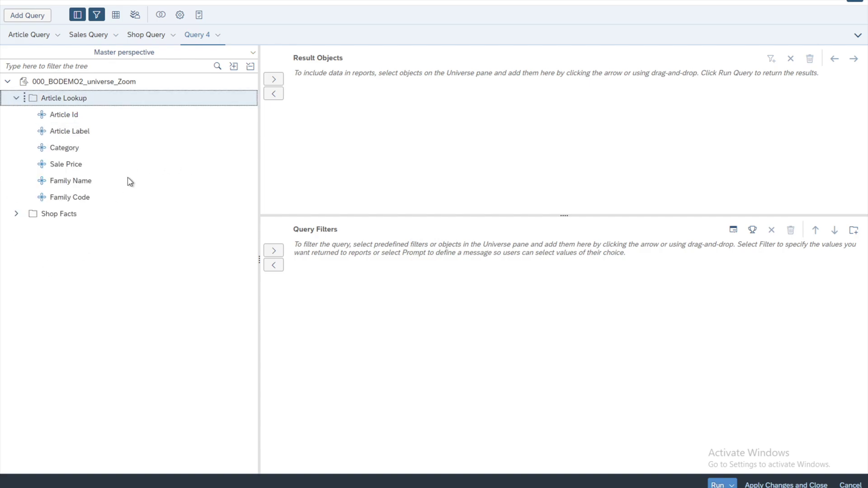
pyautogui.doubleClick(75, 118)
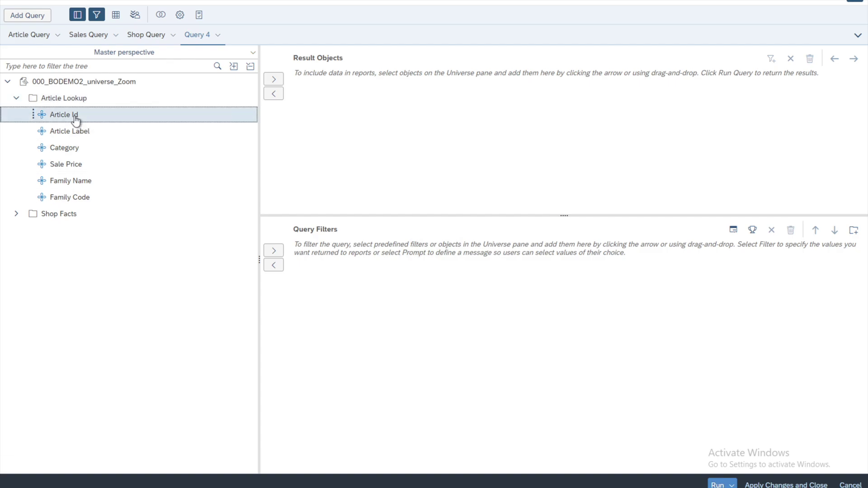
pyautogui.doubleClick(82, 132)
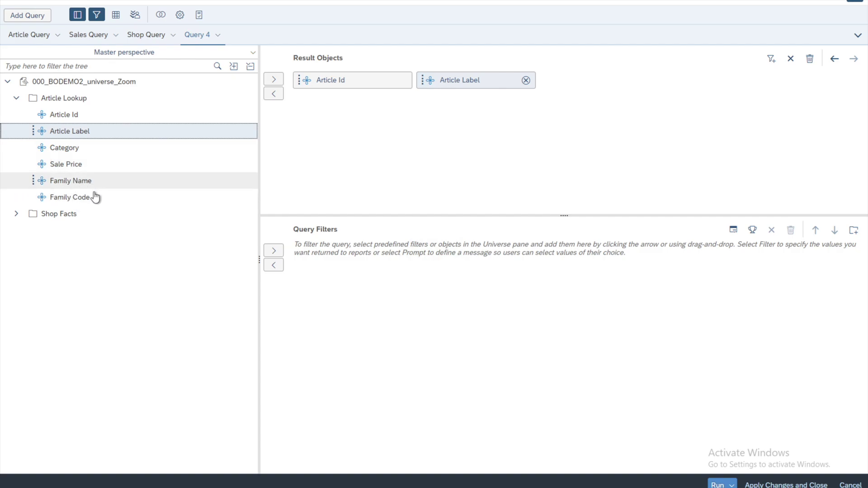
pyautogui.doubleClick(70, 182)
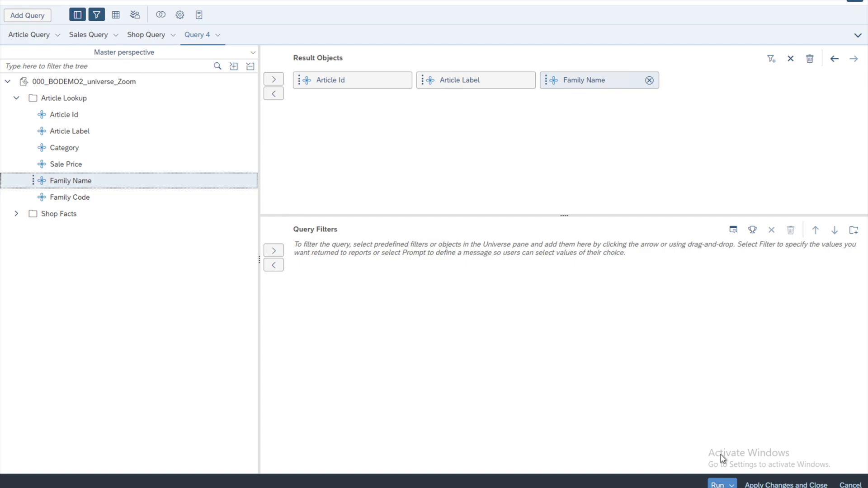
# Run only Query 4 and insert its result as a table in the current report
pyautogui.click(732, 485)
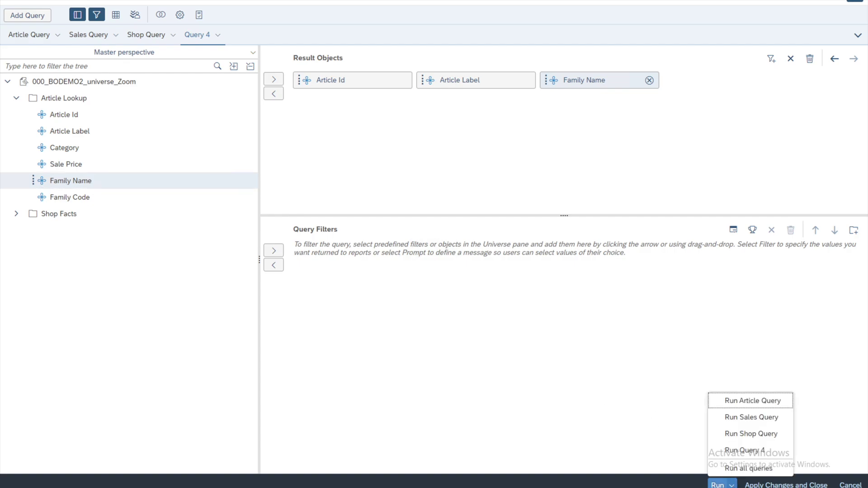
pyautogui.click(749, 452)
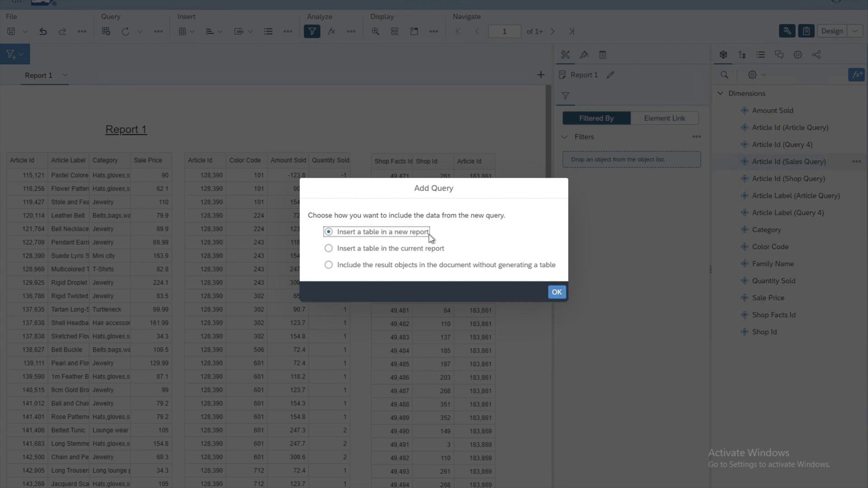
pyautogui.click(329, 249)
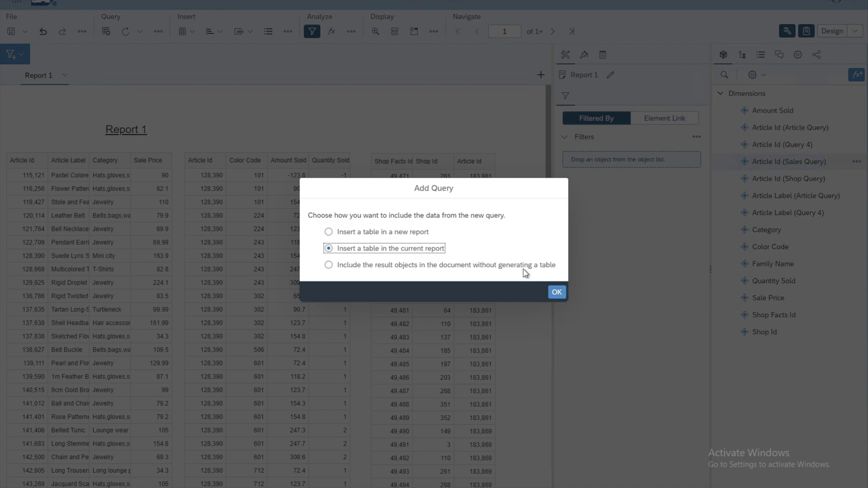
pyautogui.click(557, 292)
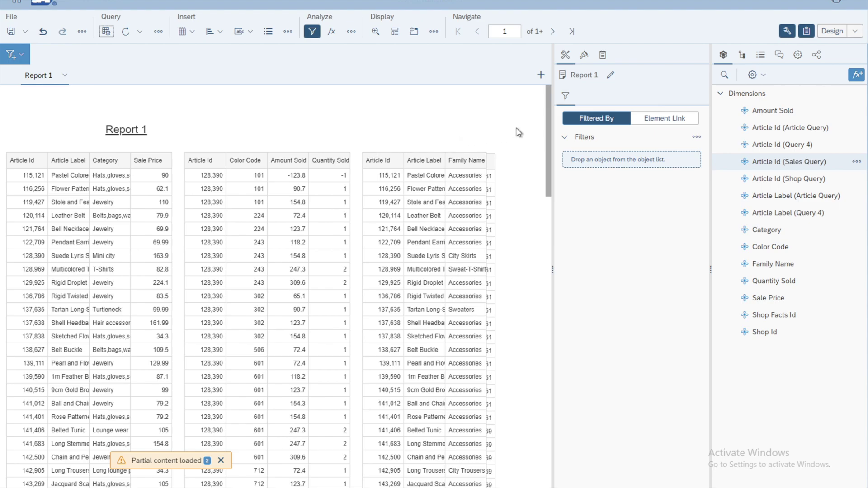
# Hide both side panes to widen the report and move the Shop Query table clear of the overlapping Query 4 table, to its right
pyautogui.click(786, 31)
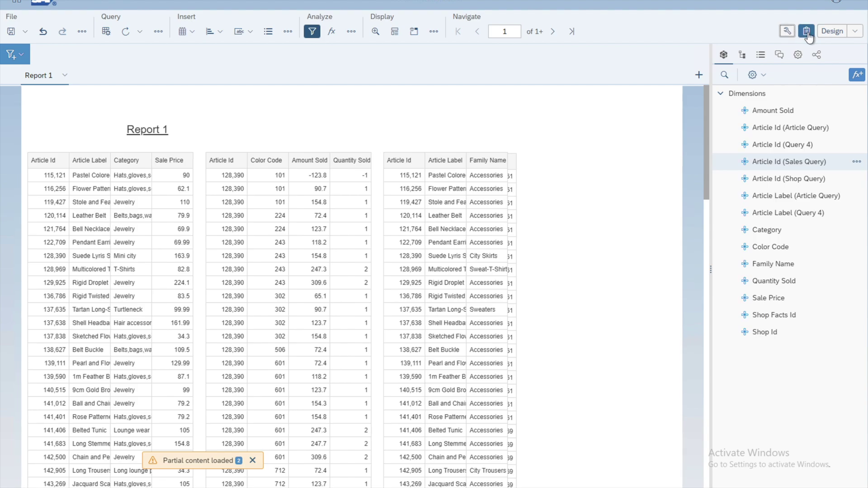
pyautogui.click(807, 32)
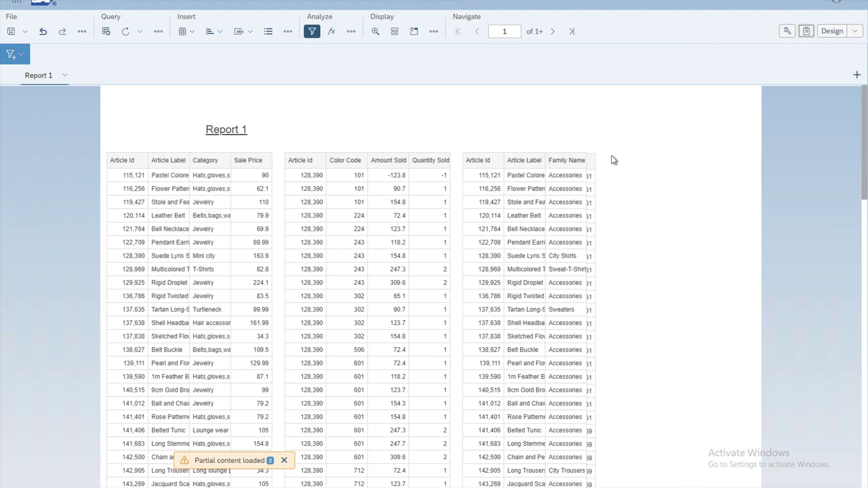
pyautogui.click(591, 166)
pyautogui.moveTo(589, 162); pyautogui.dragTo(723, 158)
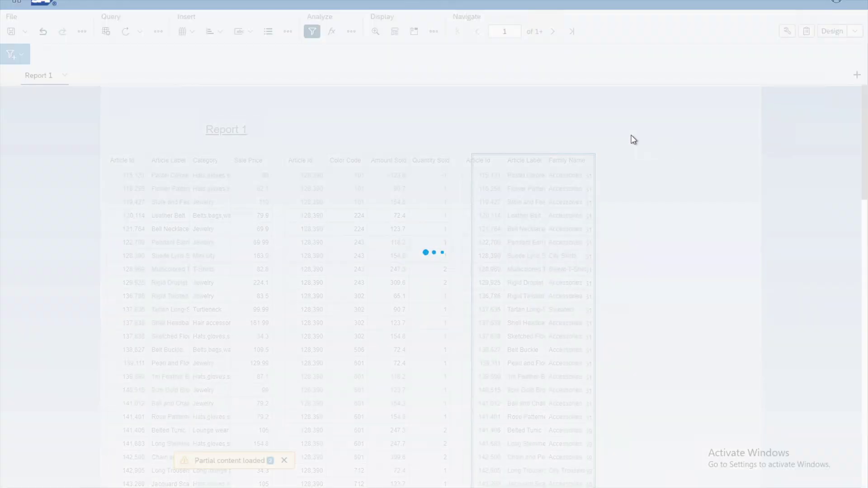
pyautogui.scroll(-3, 633, 139)
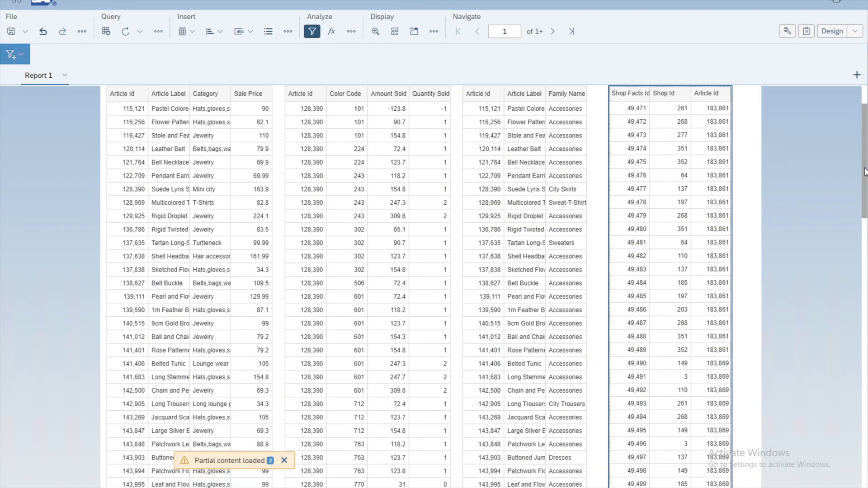
pyautogui.scroll(3, 865, 172)
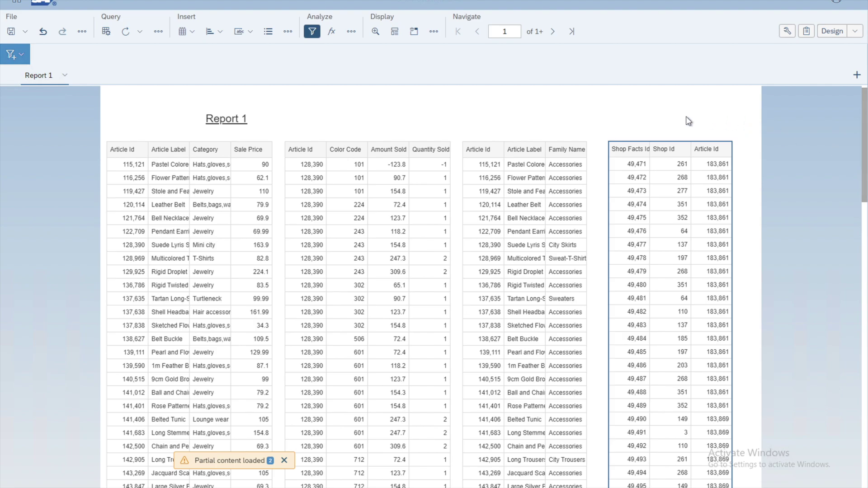
pyautogui.click(688, 120)
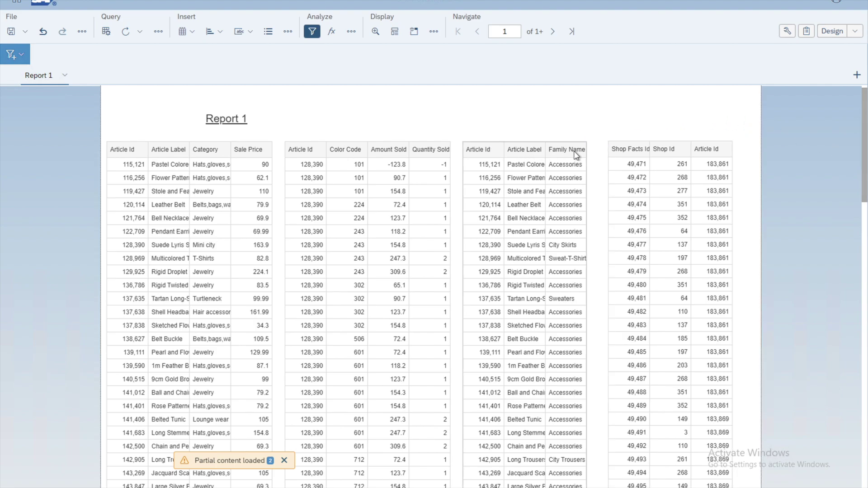
pyautogui.click(624, 151)
pyautogui.click(593, 130)
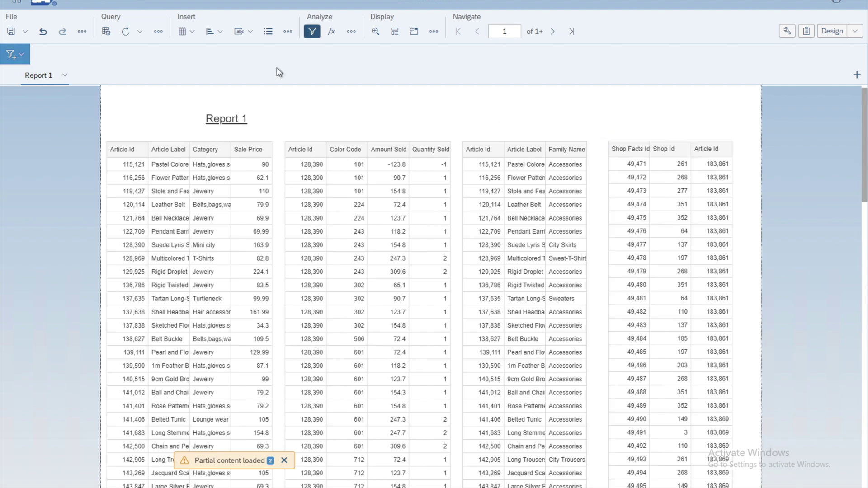
# Reopen the queries to review the result objects of Article Query and Sales Query, and return to the report without applying changes
pyautogui.click(106, 32)
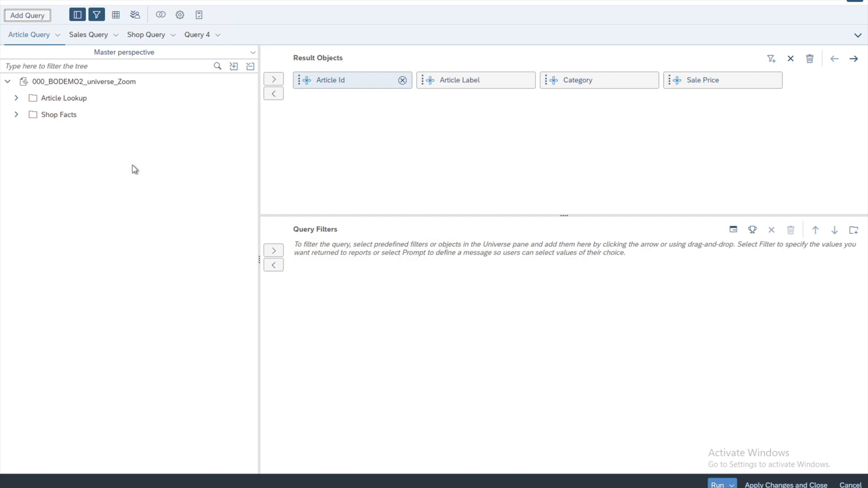
pyautogui.click(87, 40)
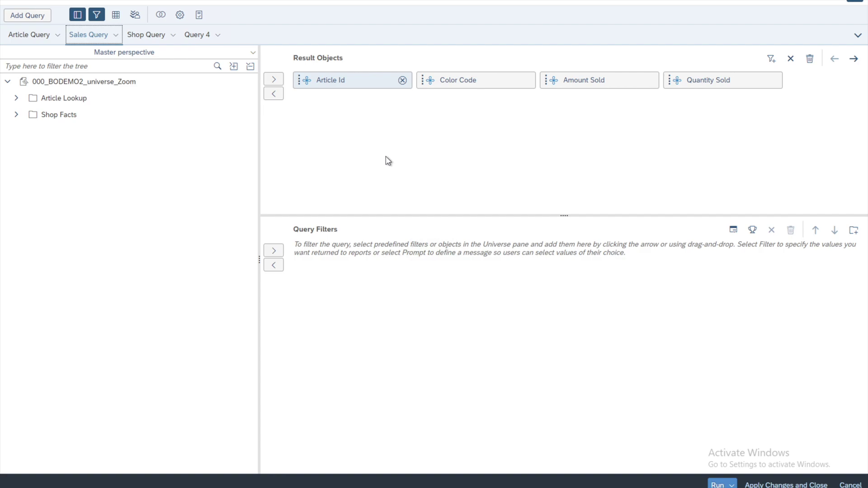
pyautogui.click(856, 484)
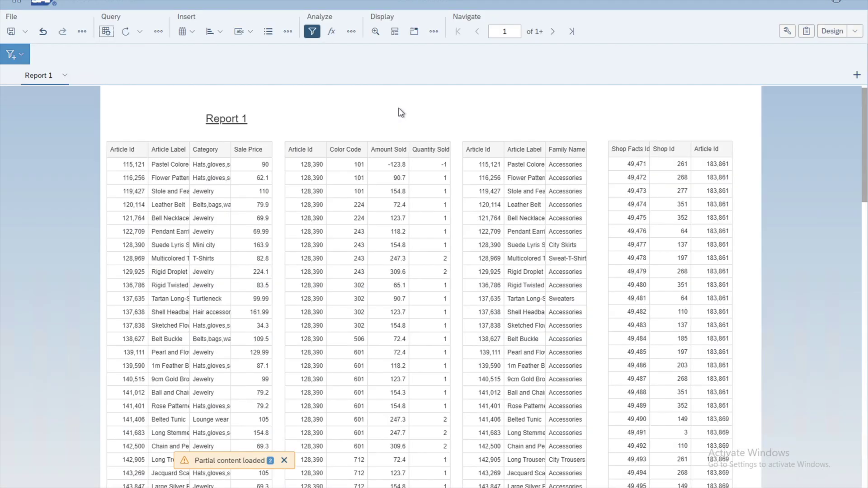
pyautogui.click(211, 121)
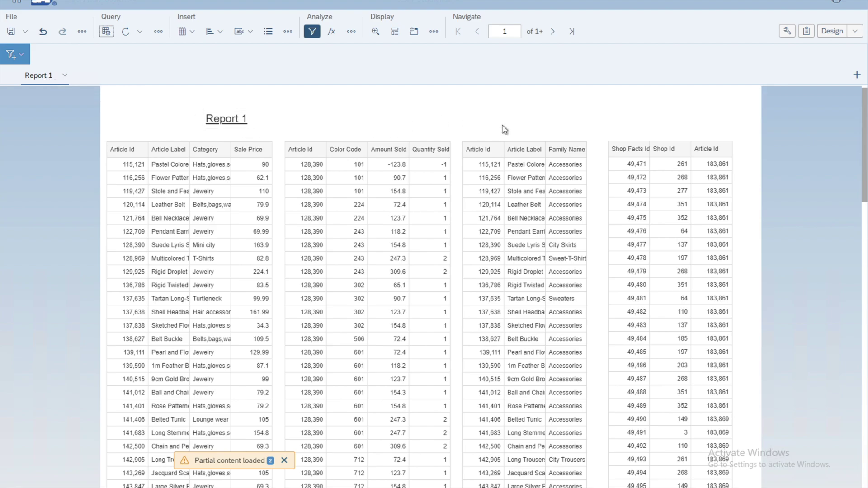